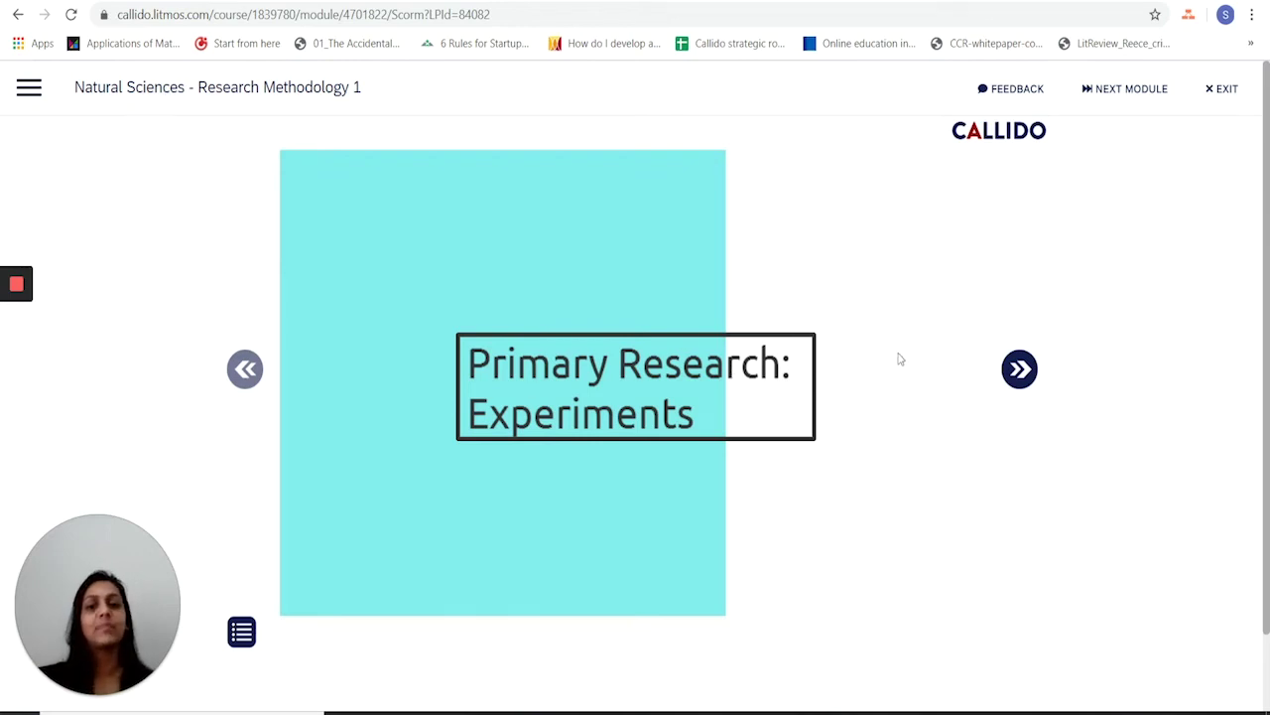
Step: Advance from the 'Primary Research: Experiments' title slide to the mangrove exemplar slide
click(1016, 373)
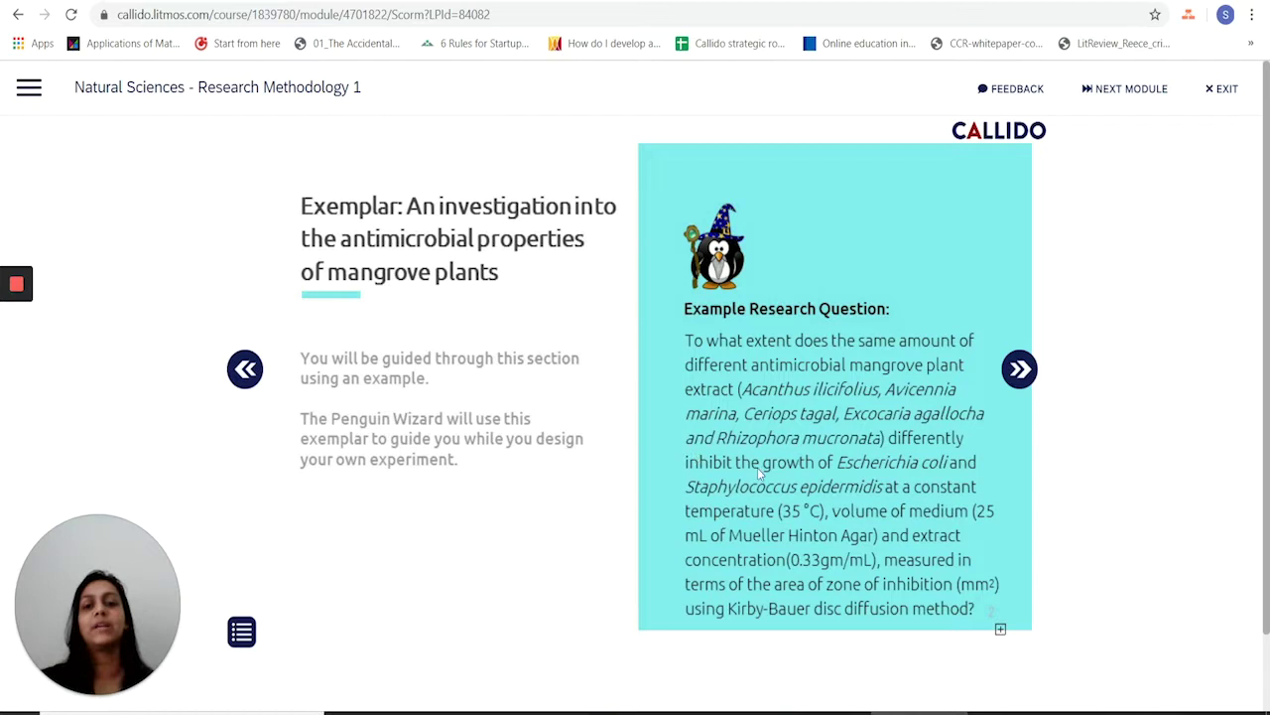
Step: Replace N/A with 'RQ' as the research question answer and continue to the summary table
click(1020, 371)
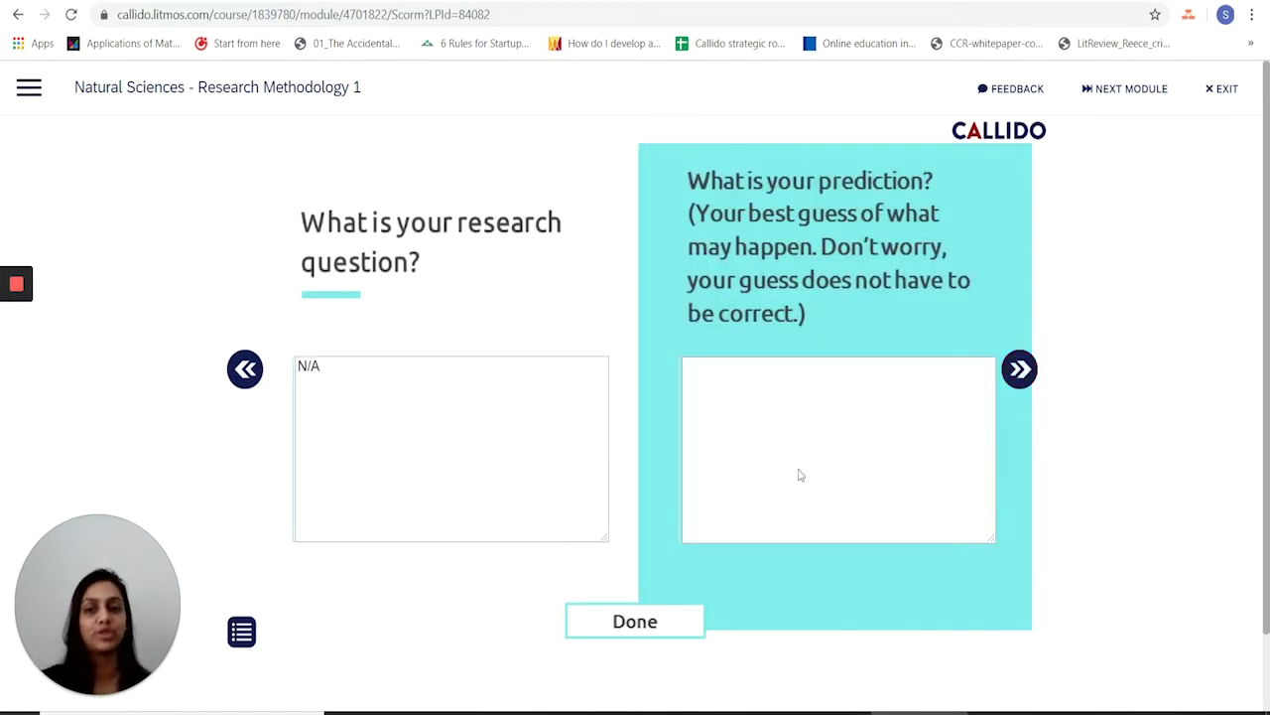
click(396, 399)
double_click(392, 389)
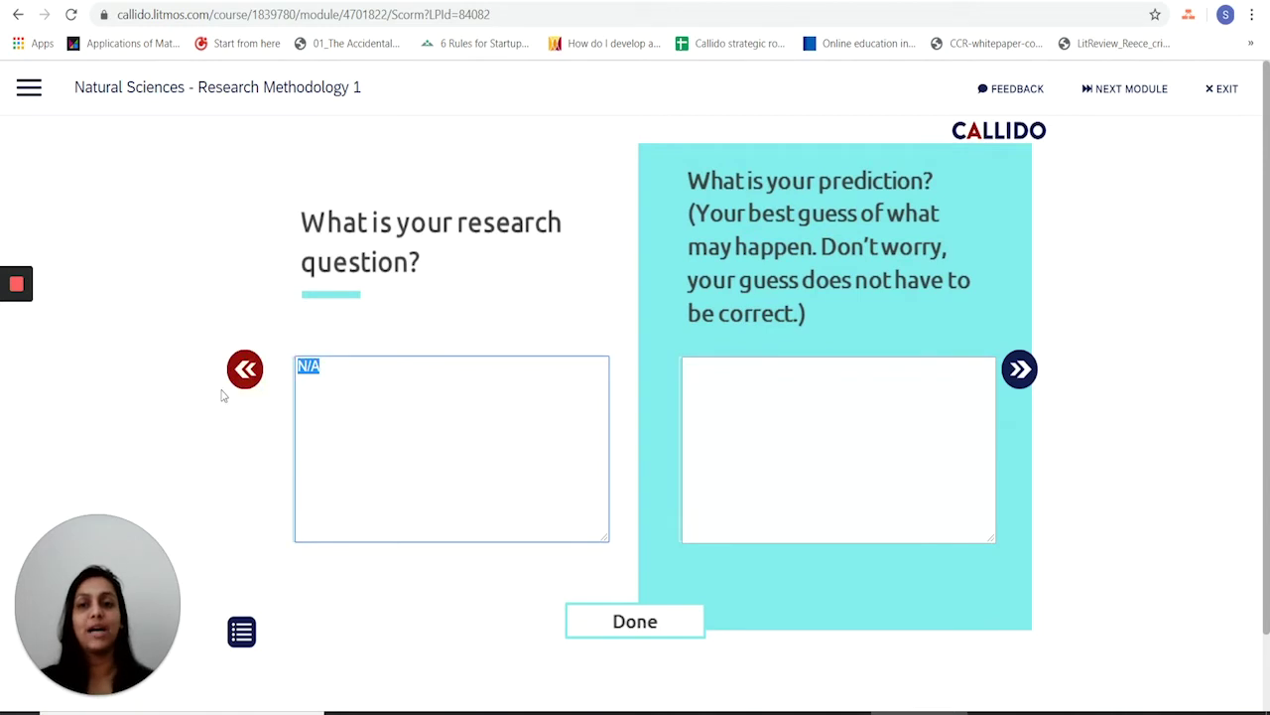
click(228, 389)
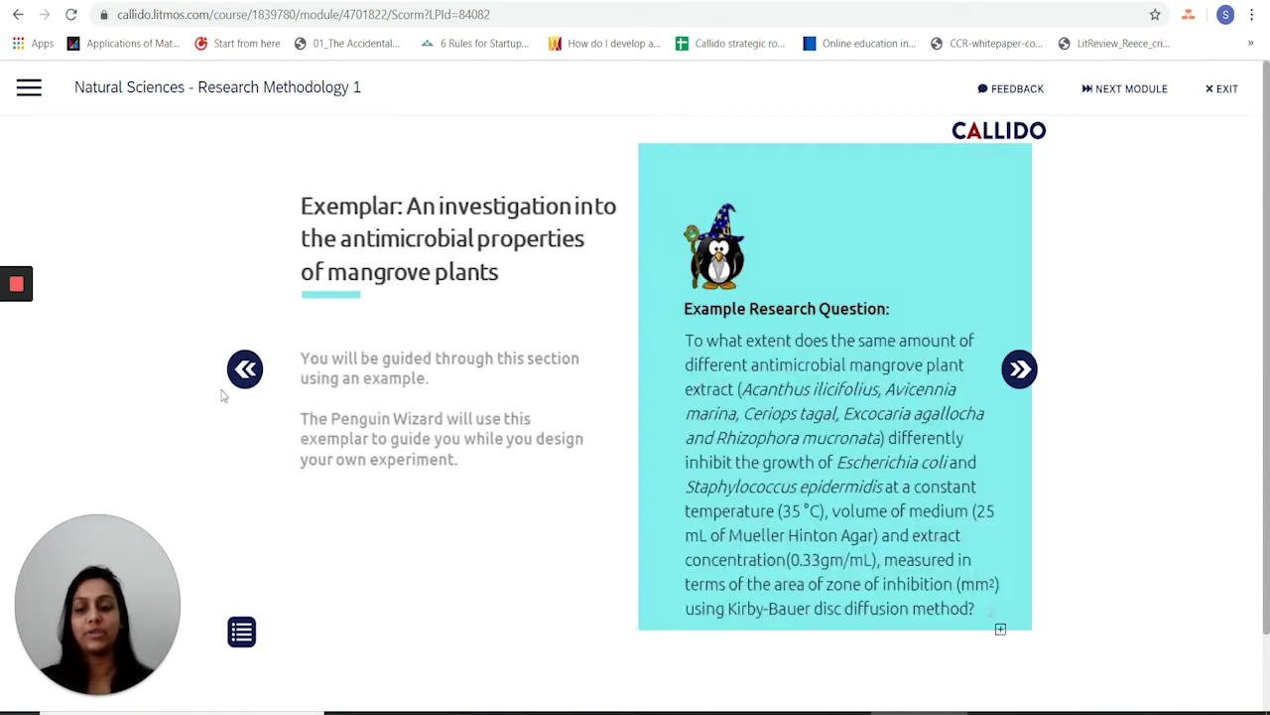
click(1008, 378)
click(754, 397)
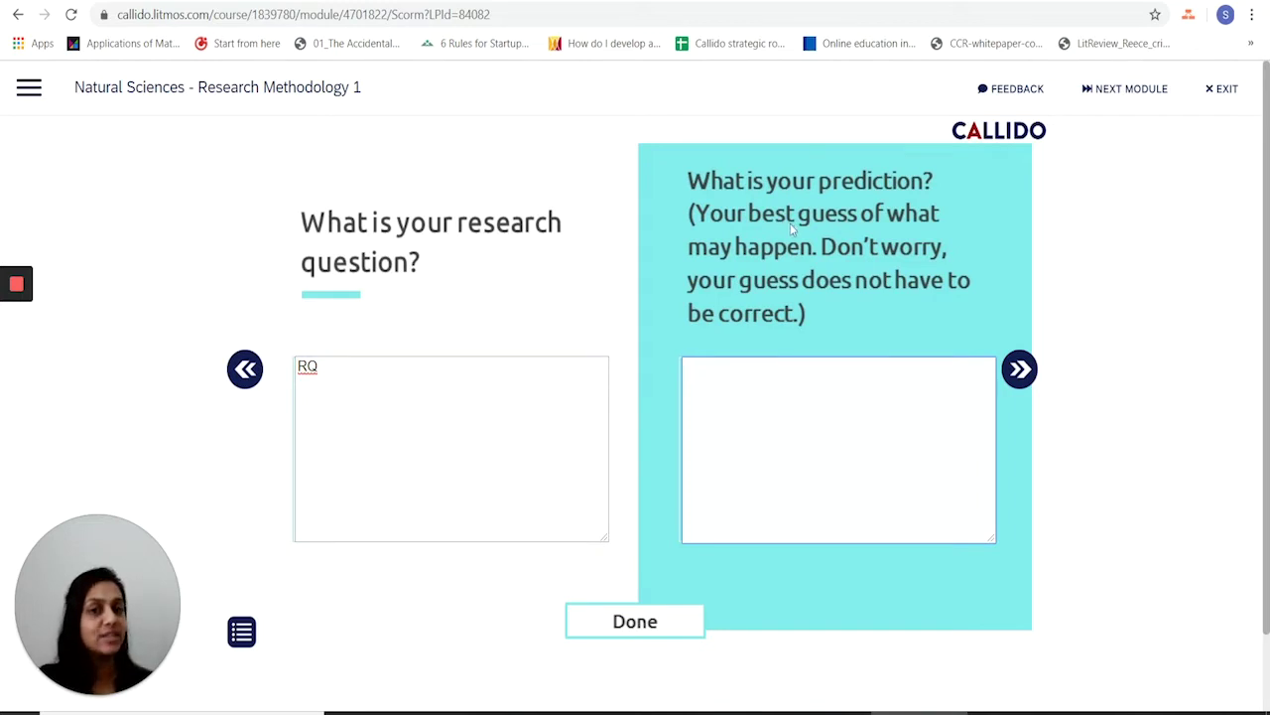
click(1019, 371)
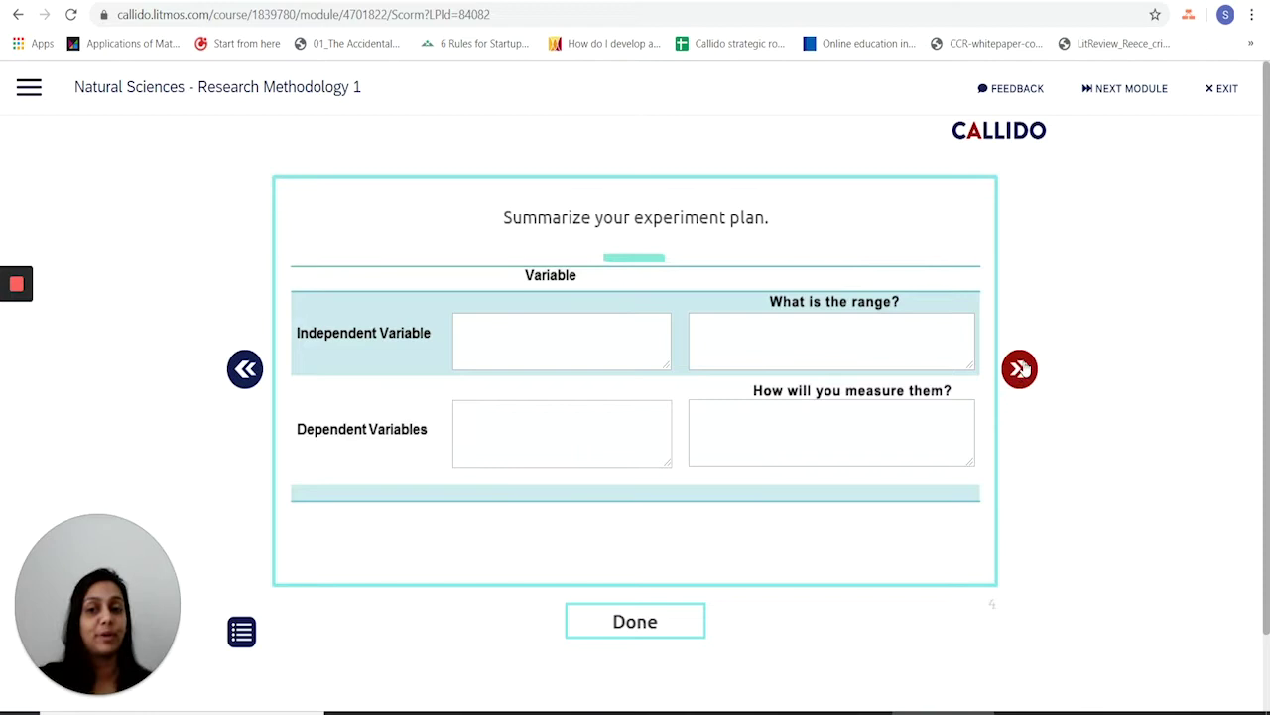
Step: Fill the plan table with independent variable 'IV', range '2-6' and dependent variables 'DVs'
click(542, 343)
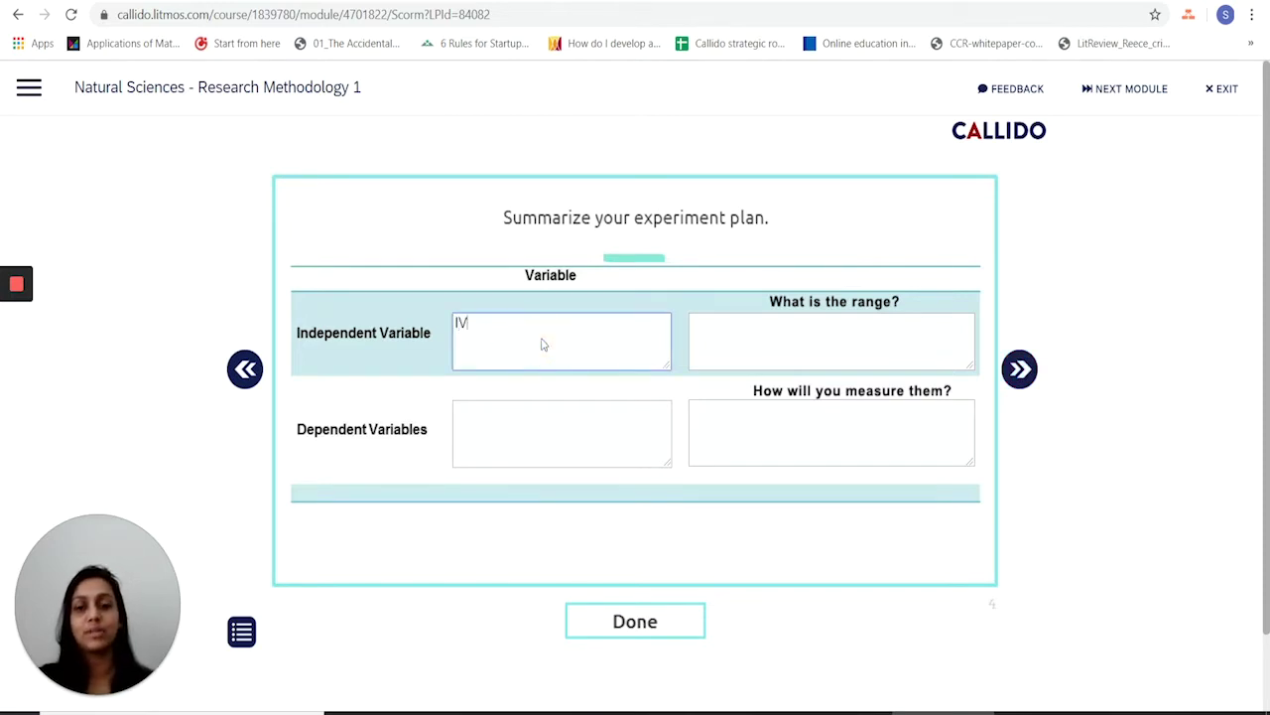
click(703, 341)
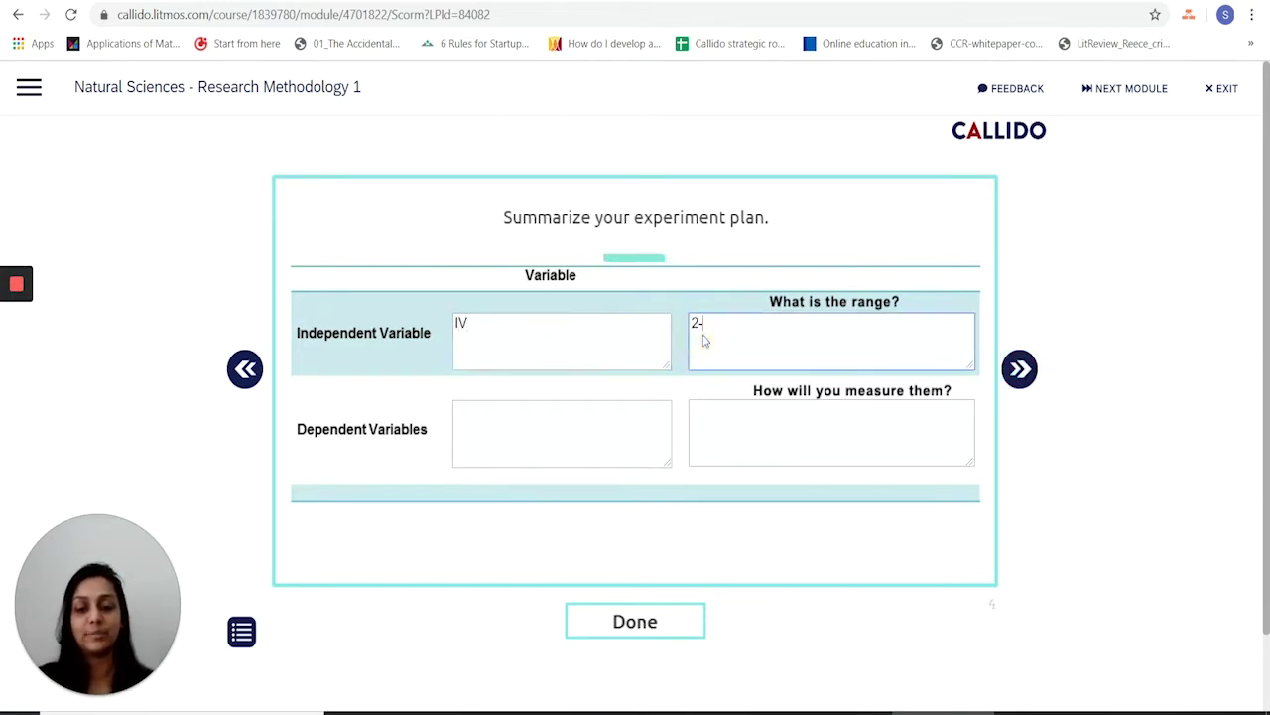
click(539, 437)
text(DVs)
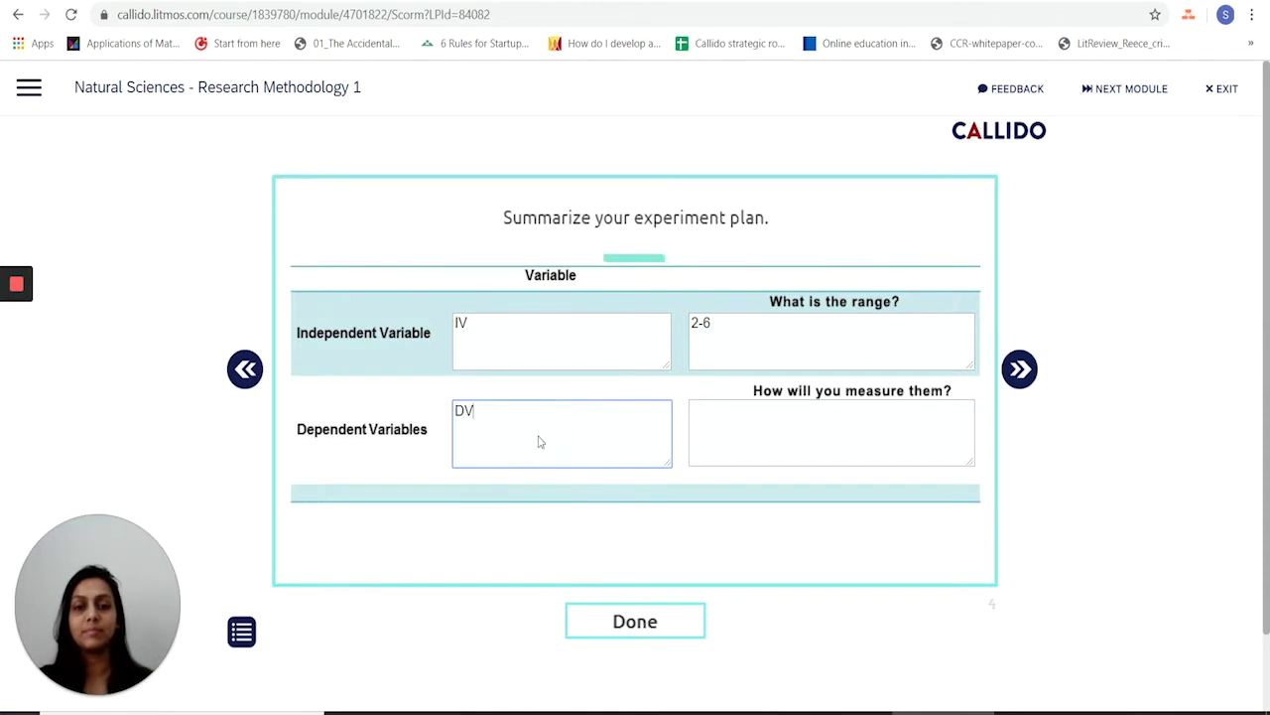
click(771, 431)
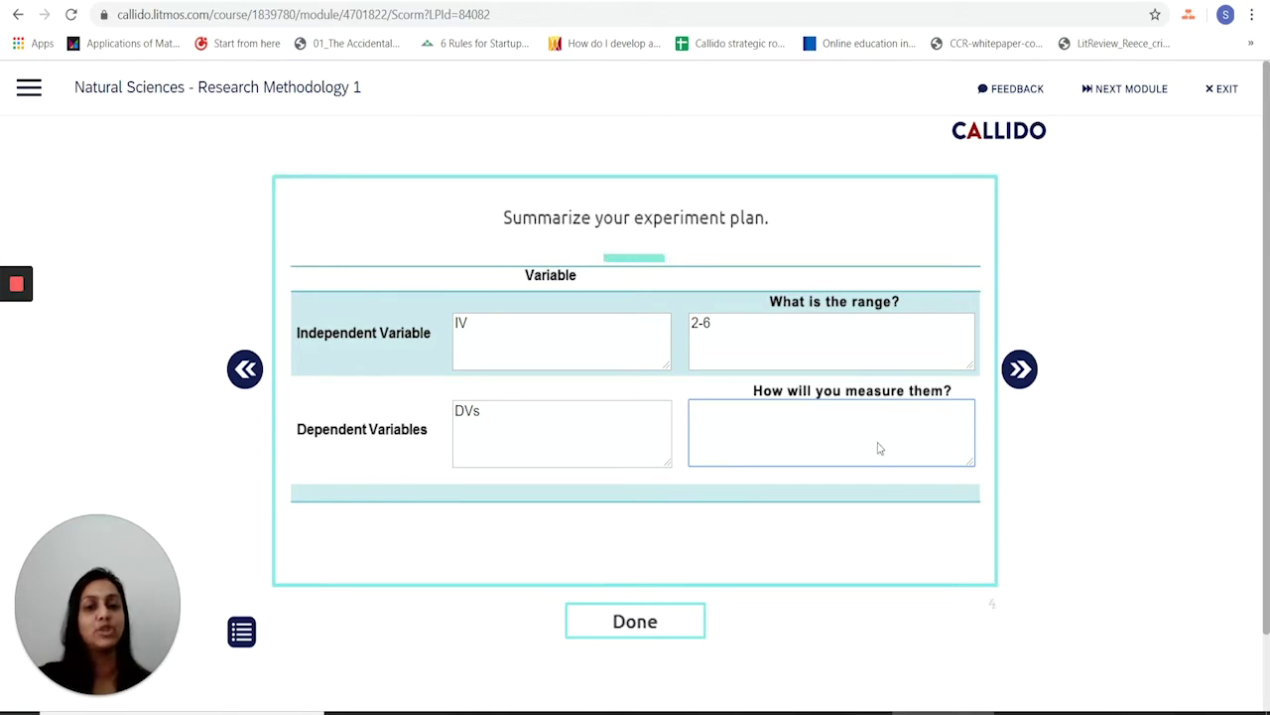
Step: Enter 'controls', 'process' and 'methods' as controlled variables, how they're maintained, and methods used
click(1020, 369)
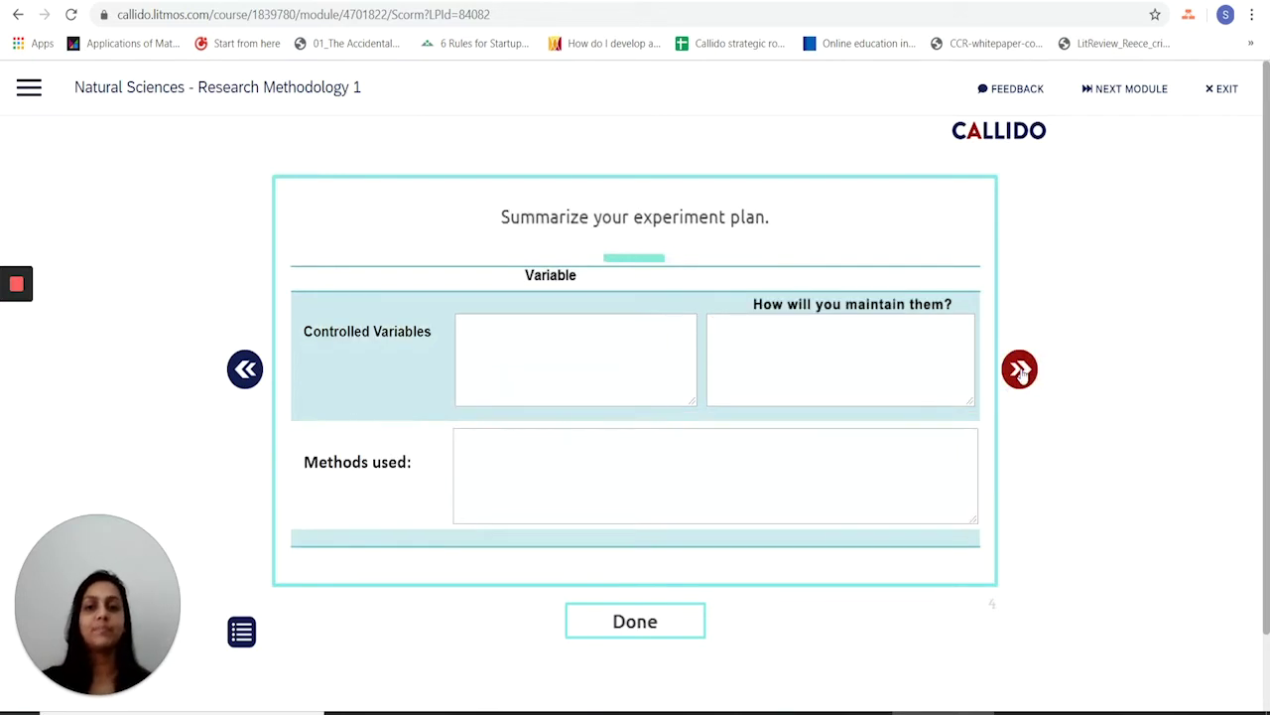
click(560, 347)
text(cont)
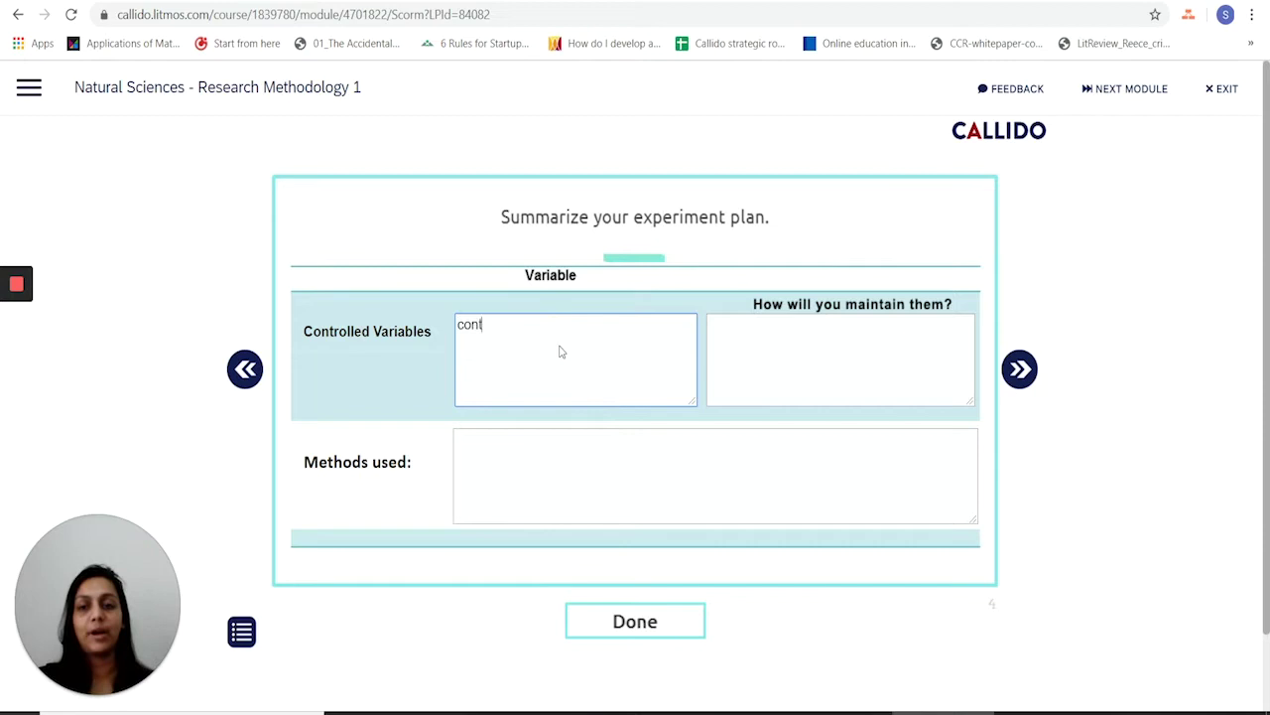
text(rols)
key(Tab)
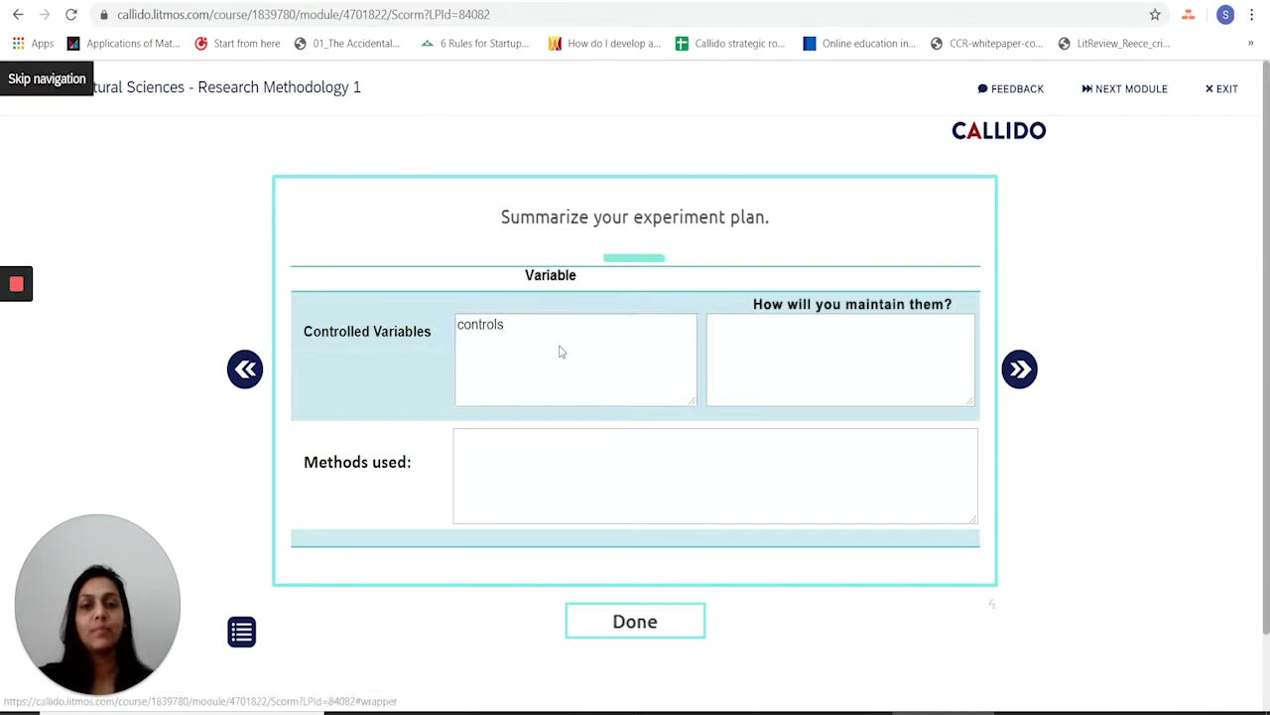
click(821, 363)
text(process)
click(779, 486)
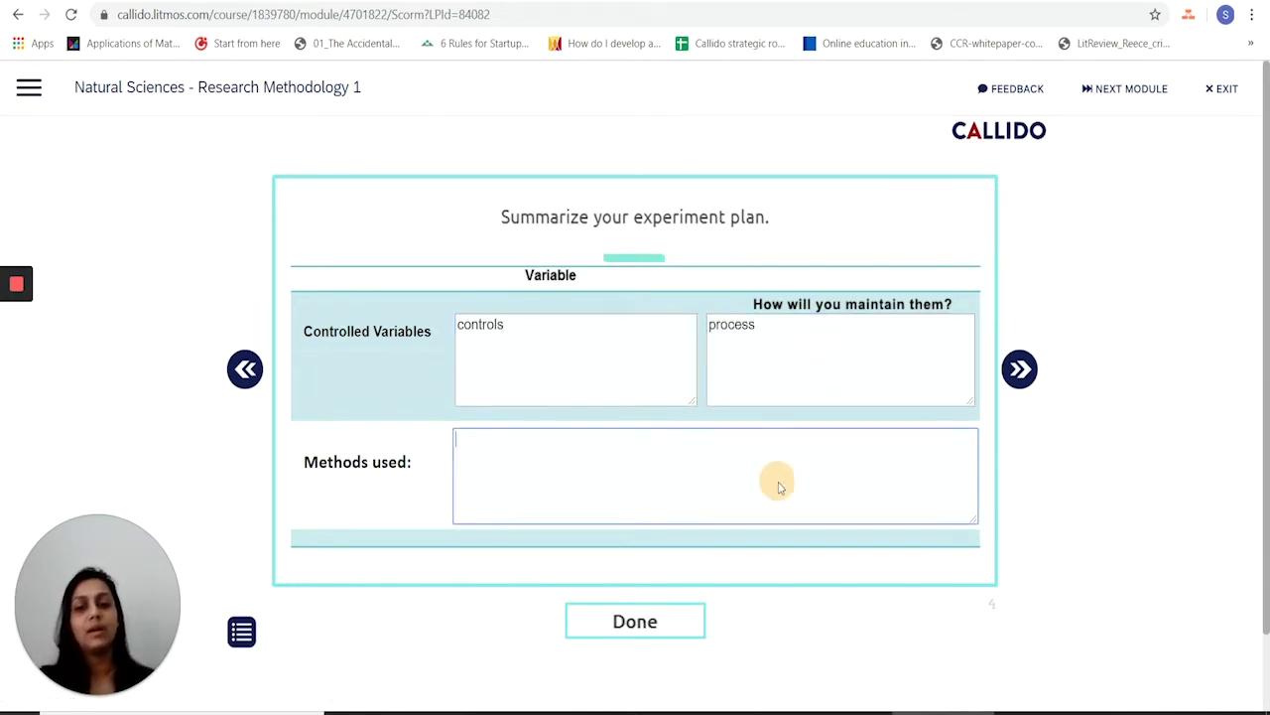
text(methods)
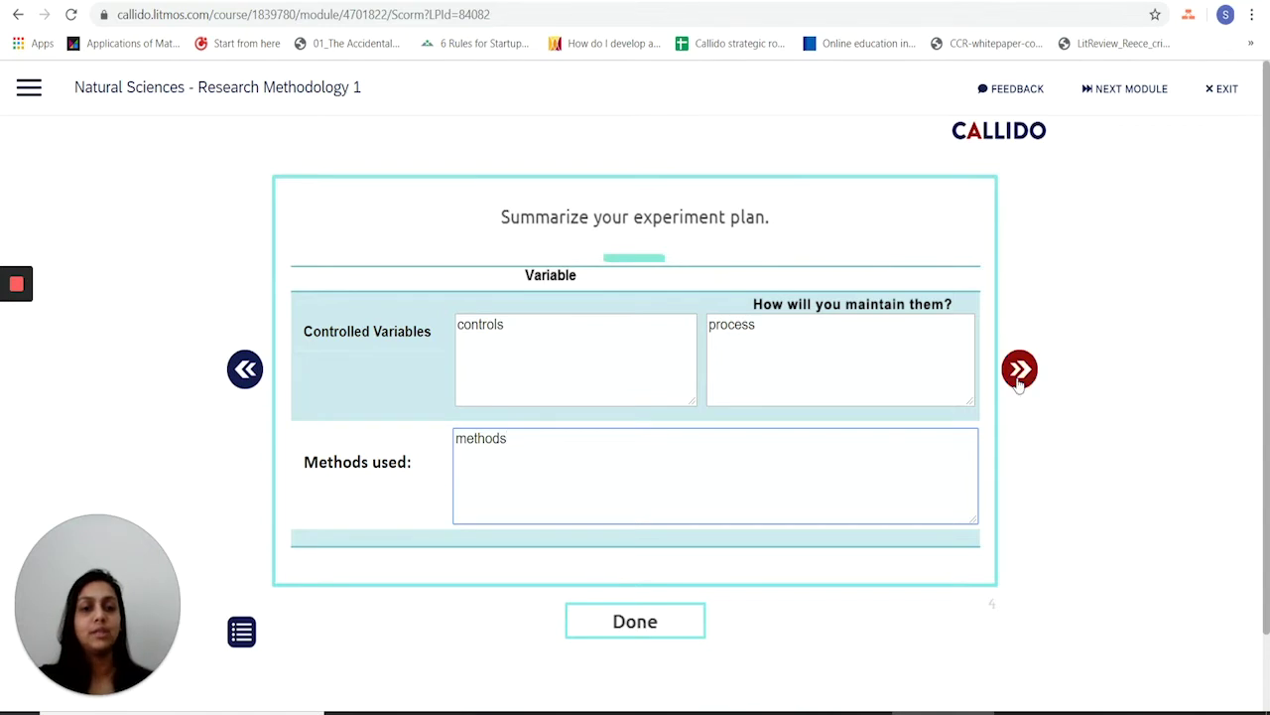
click(1019, 375)
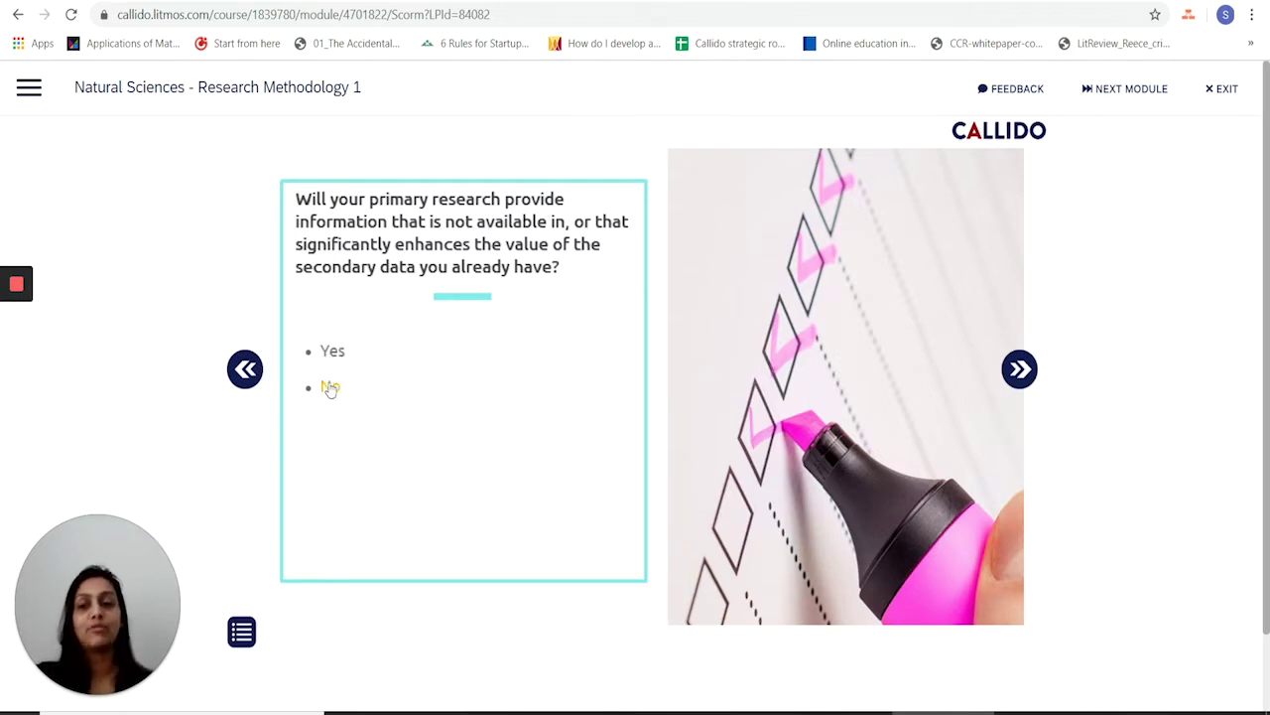
Step: Answer No on primary research adding new information, then return via the feedback link
click(331, 389)
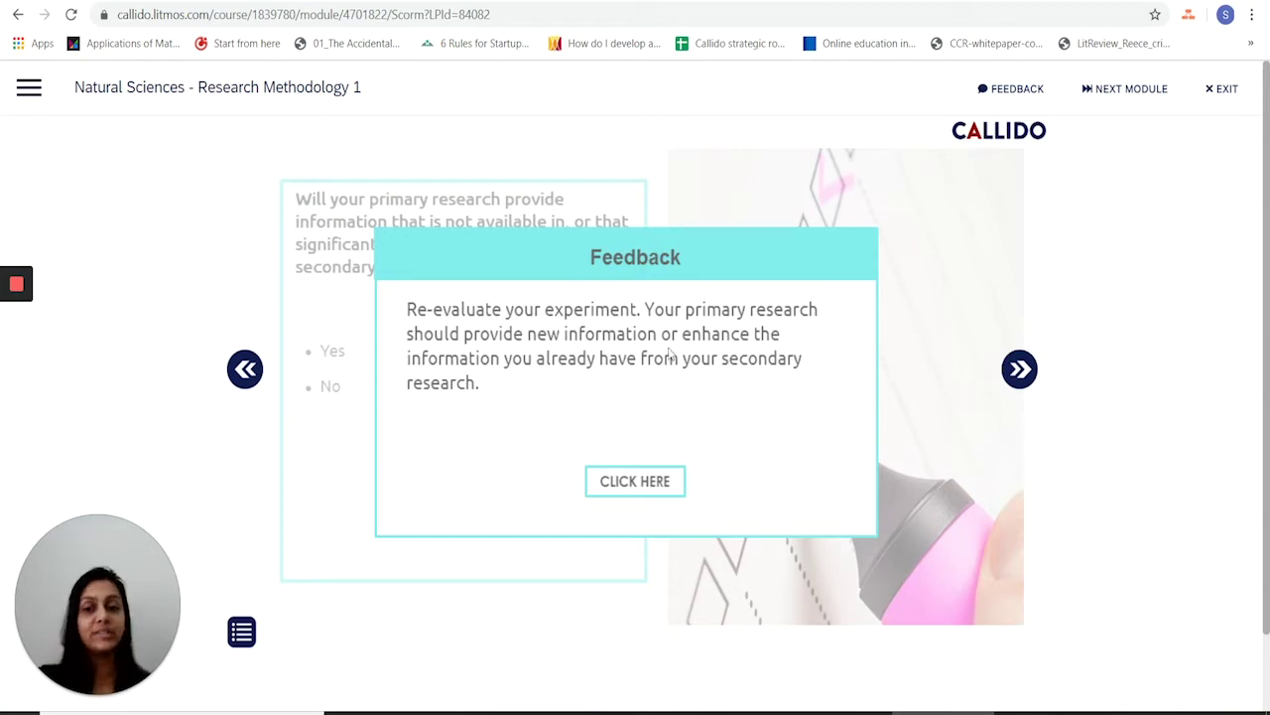
click(675, 482)
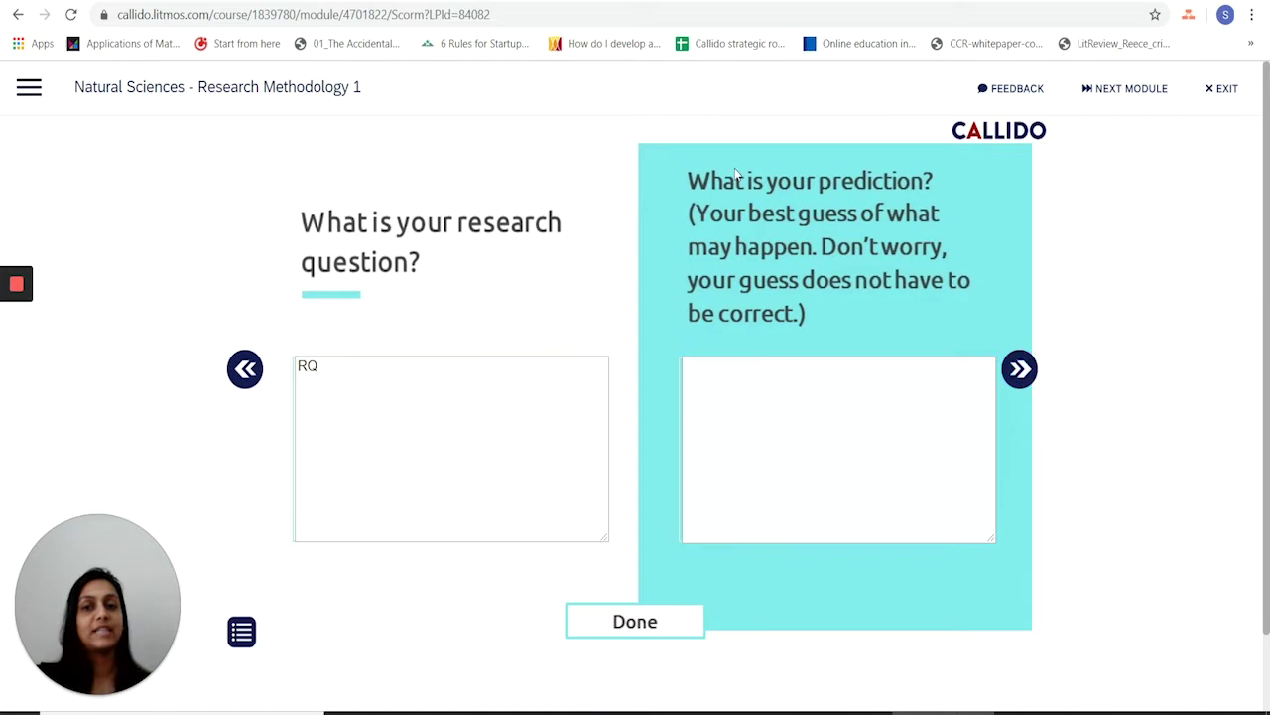
Step: Pass the plan summary, answer No to the analysis-support question, and reach the section overview
click(1016, 371)
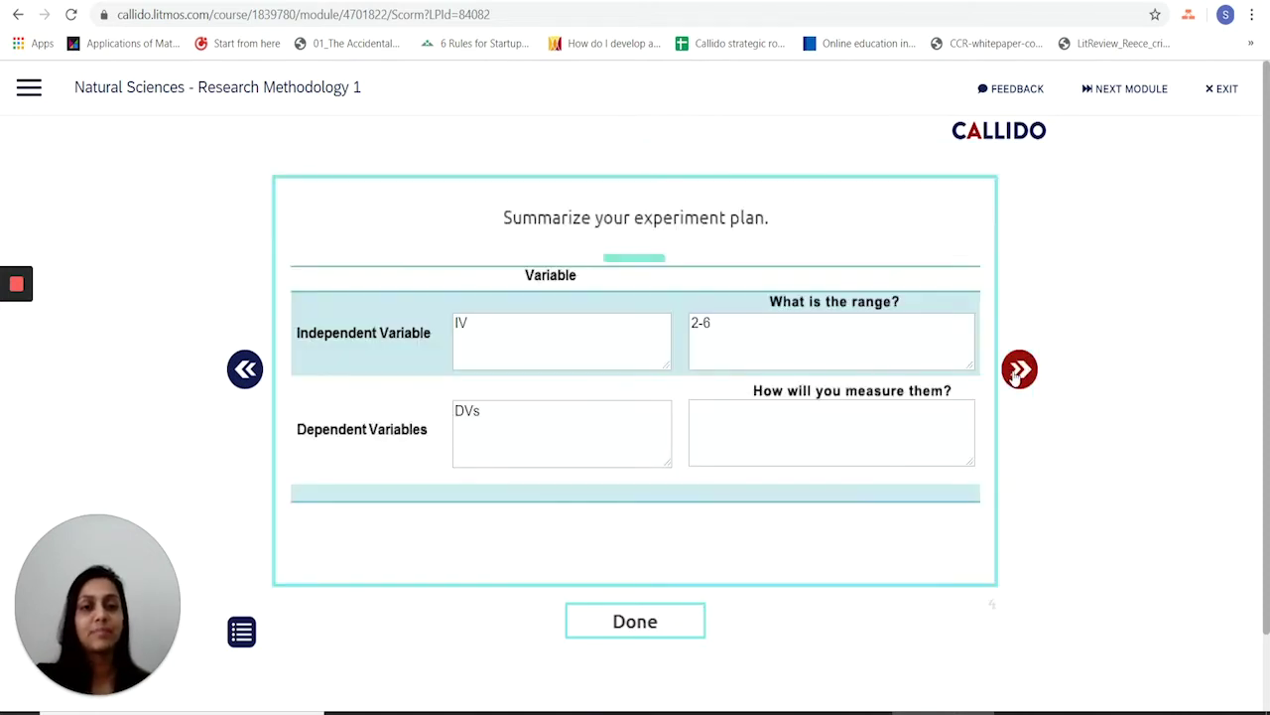
click(1018, 369)
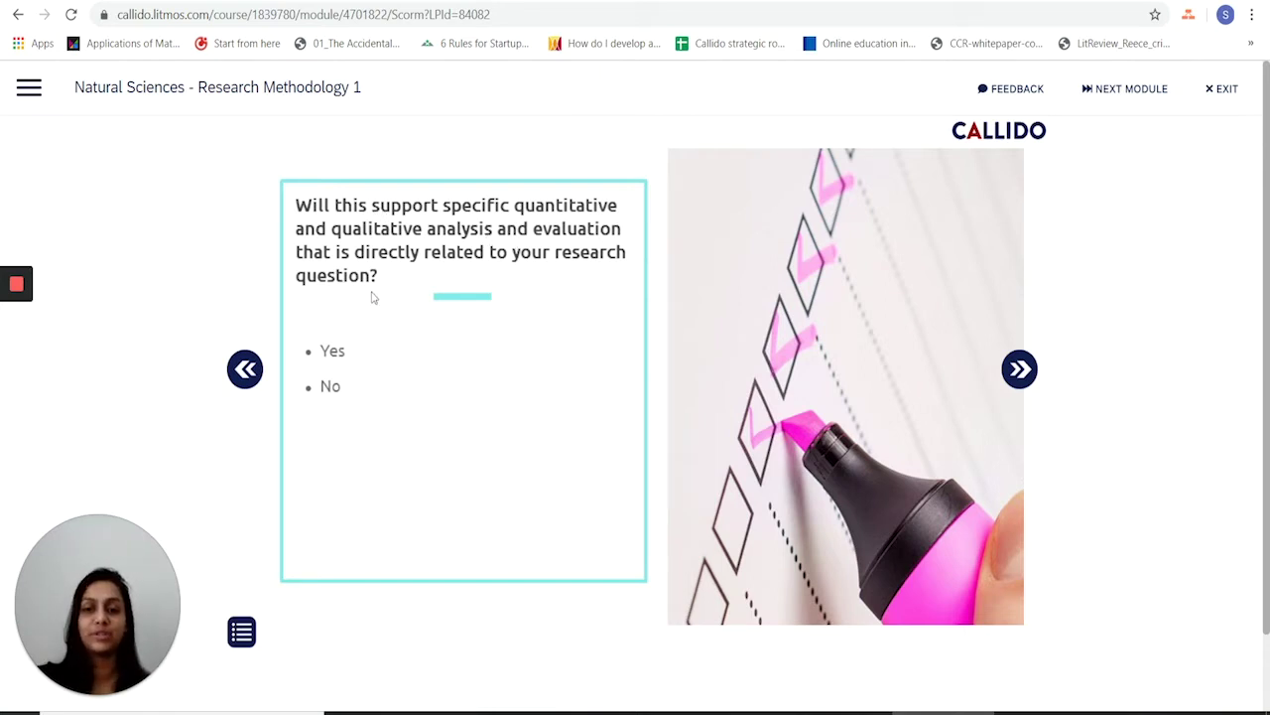
click(331, 387)
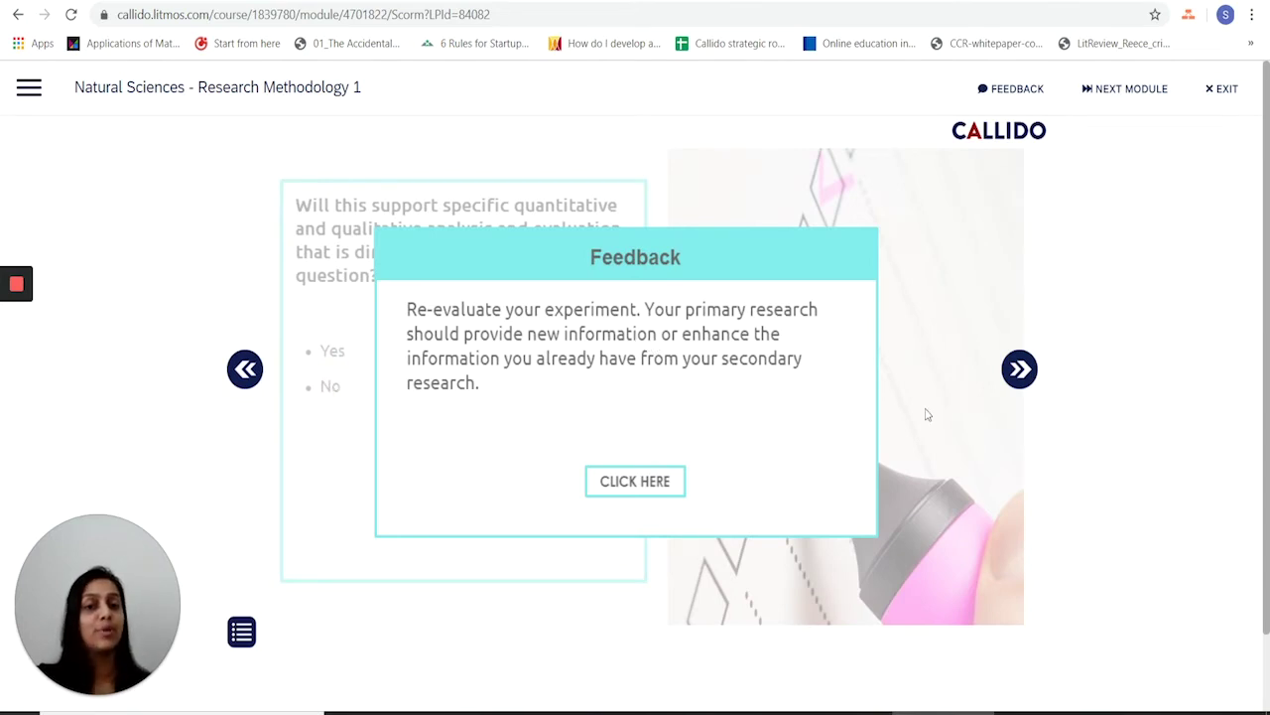
click(1021, 371)
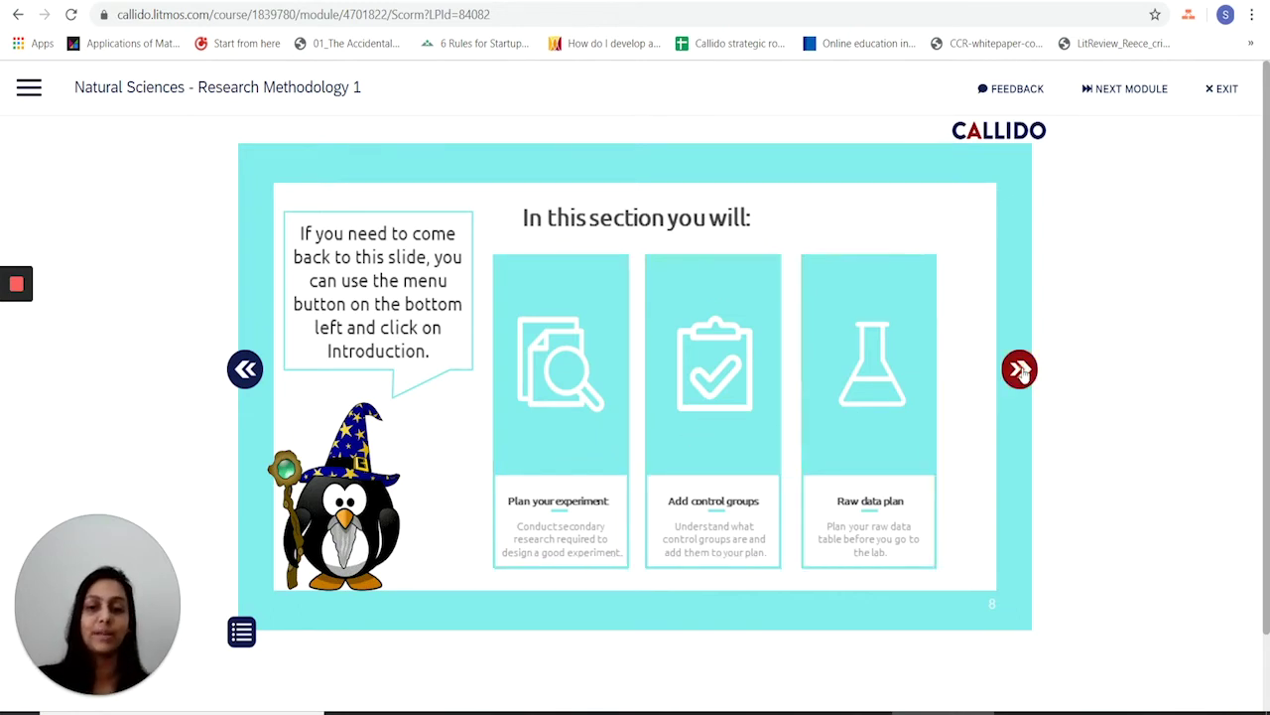
Step: Submit information-gap questions '1' and '2' with Done to reach the 'Go find answers' slide
click(1020, 370)
click(1024, 381)
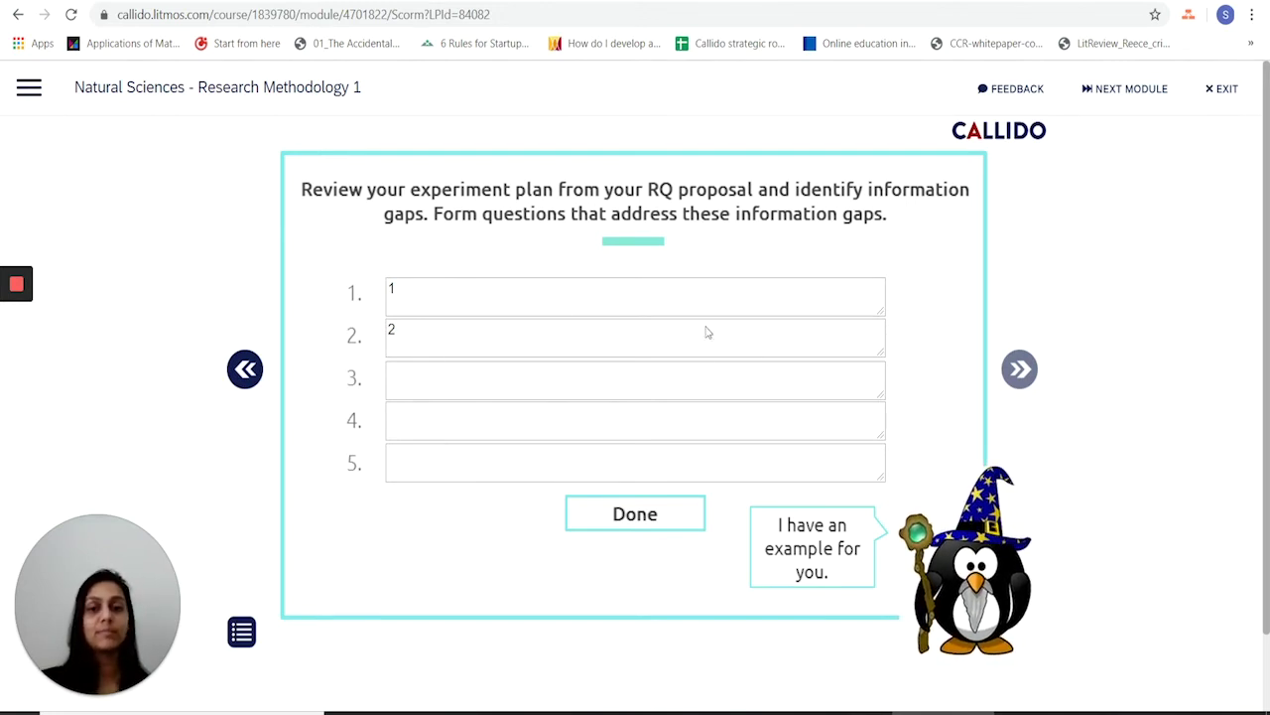
click(658, 509)
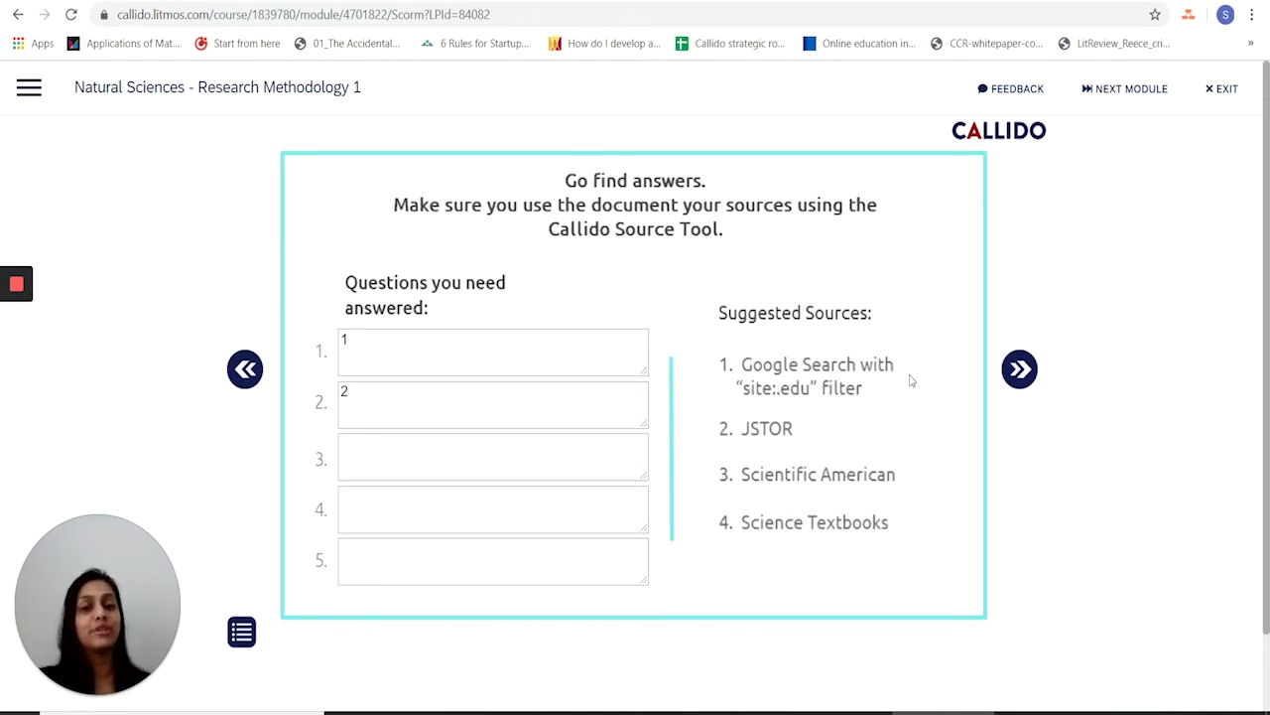
Step: Answer the revision question: 'How I revised the primary research plan based on the secondary information that I have found'
click(1008, 375)
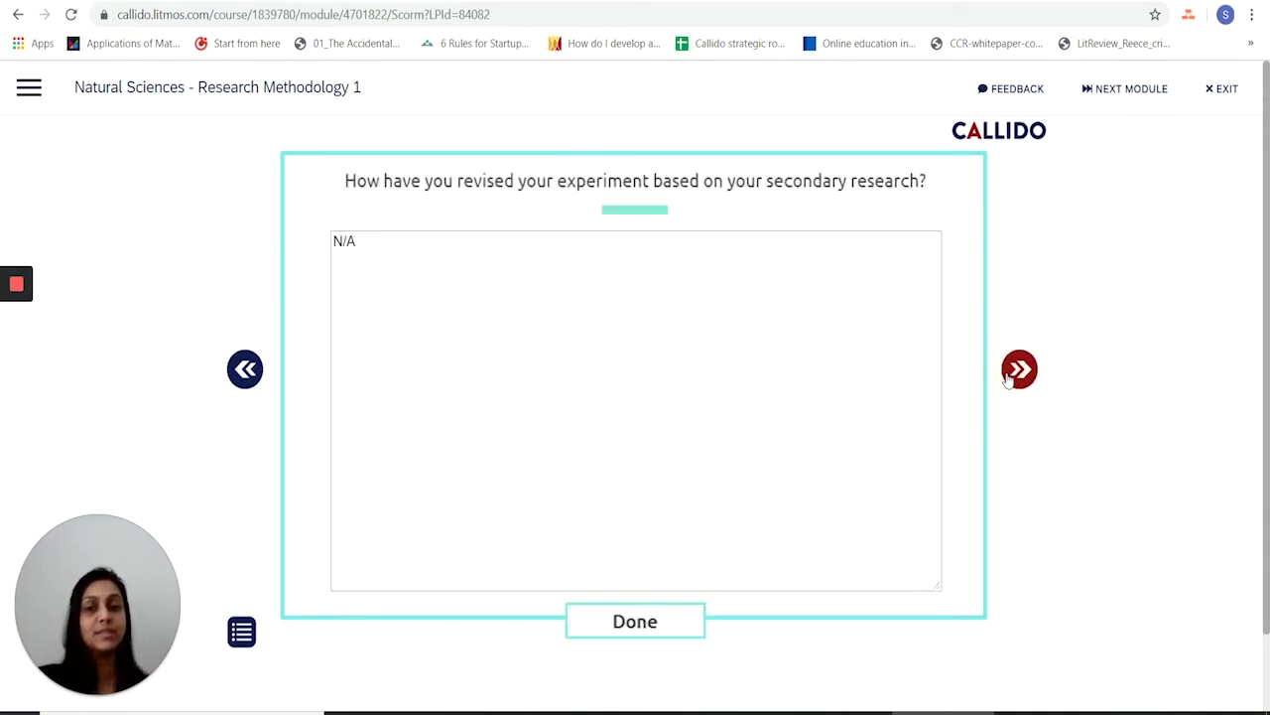
click(665, 360)
key(BackSpace)
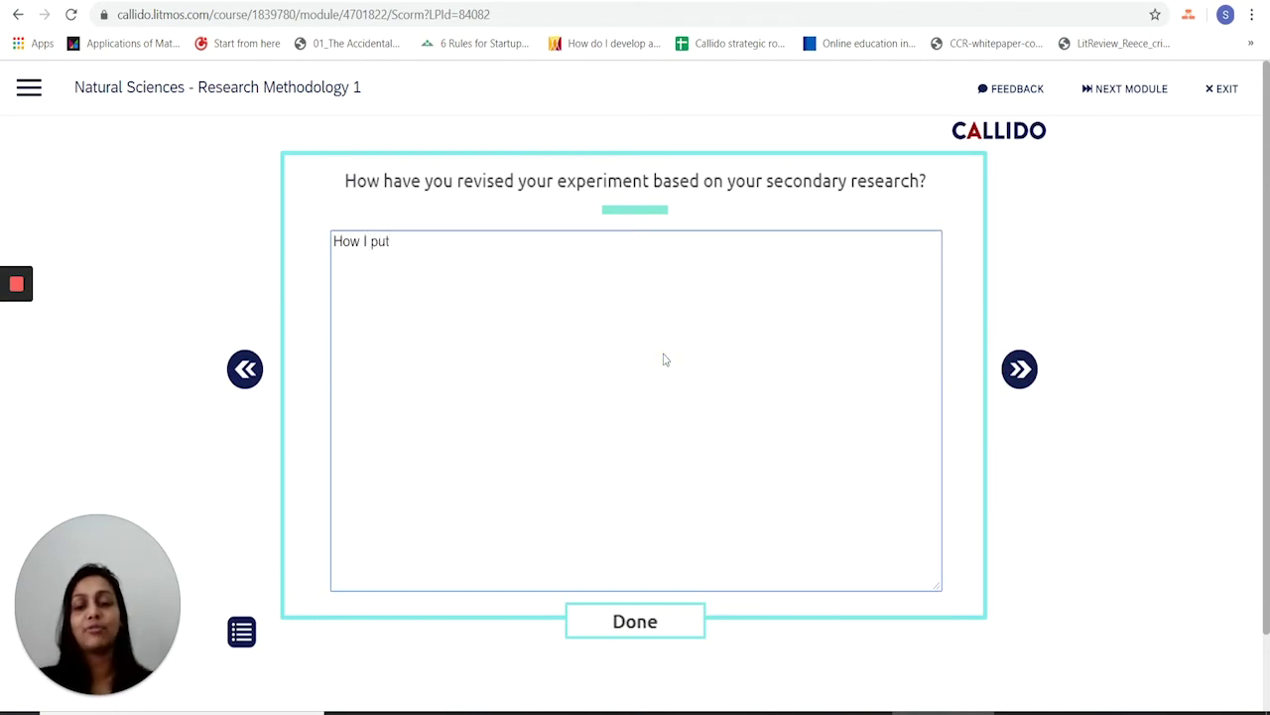
text(How I revid)
key(BackSpace)
text(se)
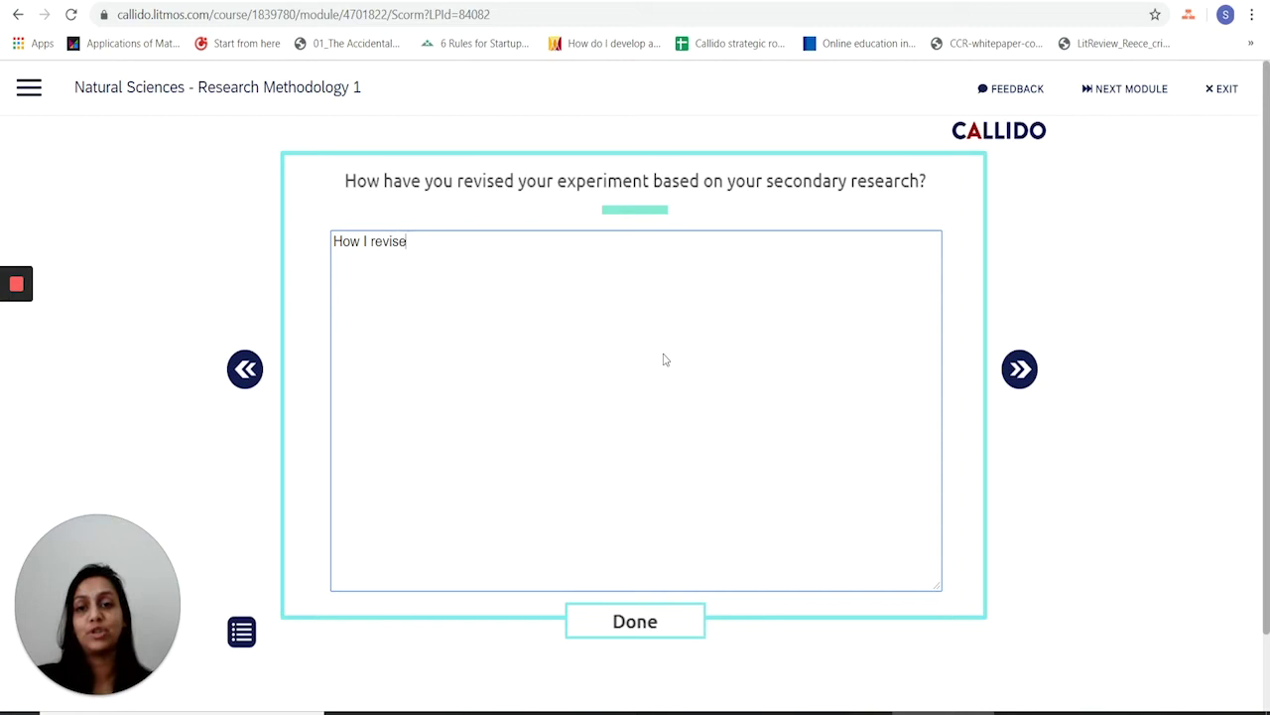
text(d the primary se)
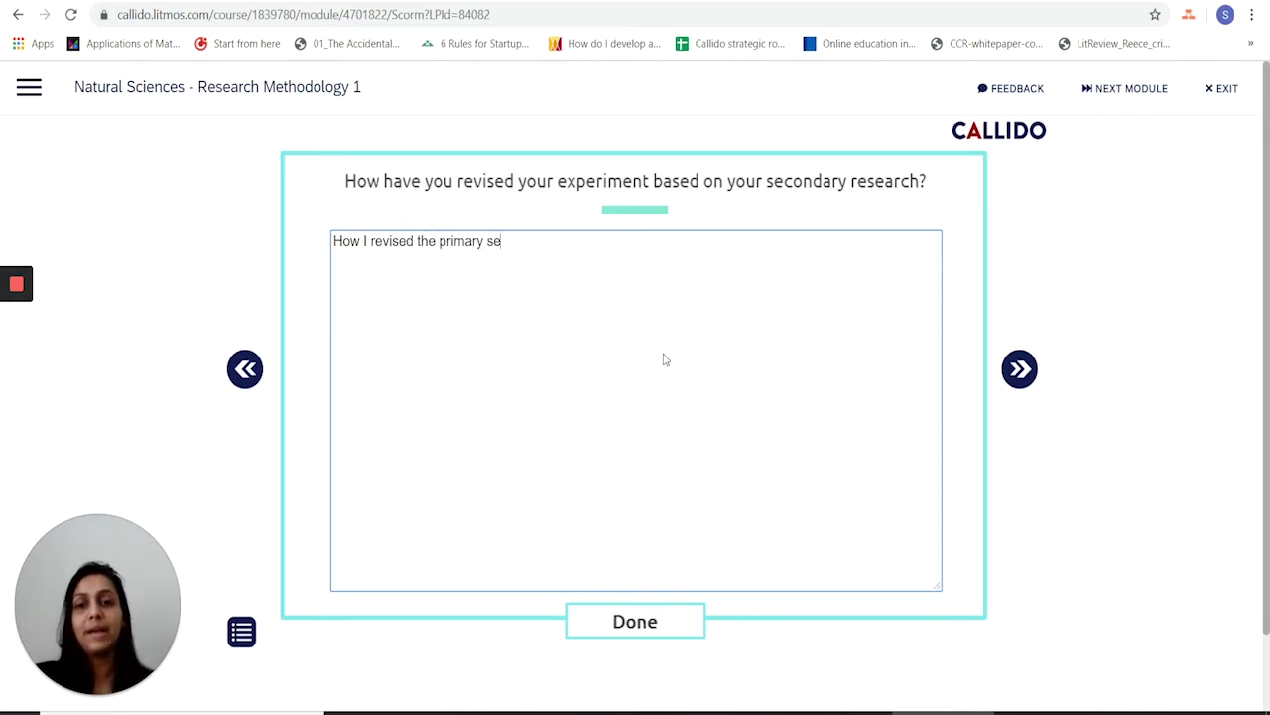
key(BackSpace)
key(BackSpace)
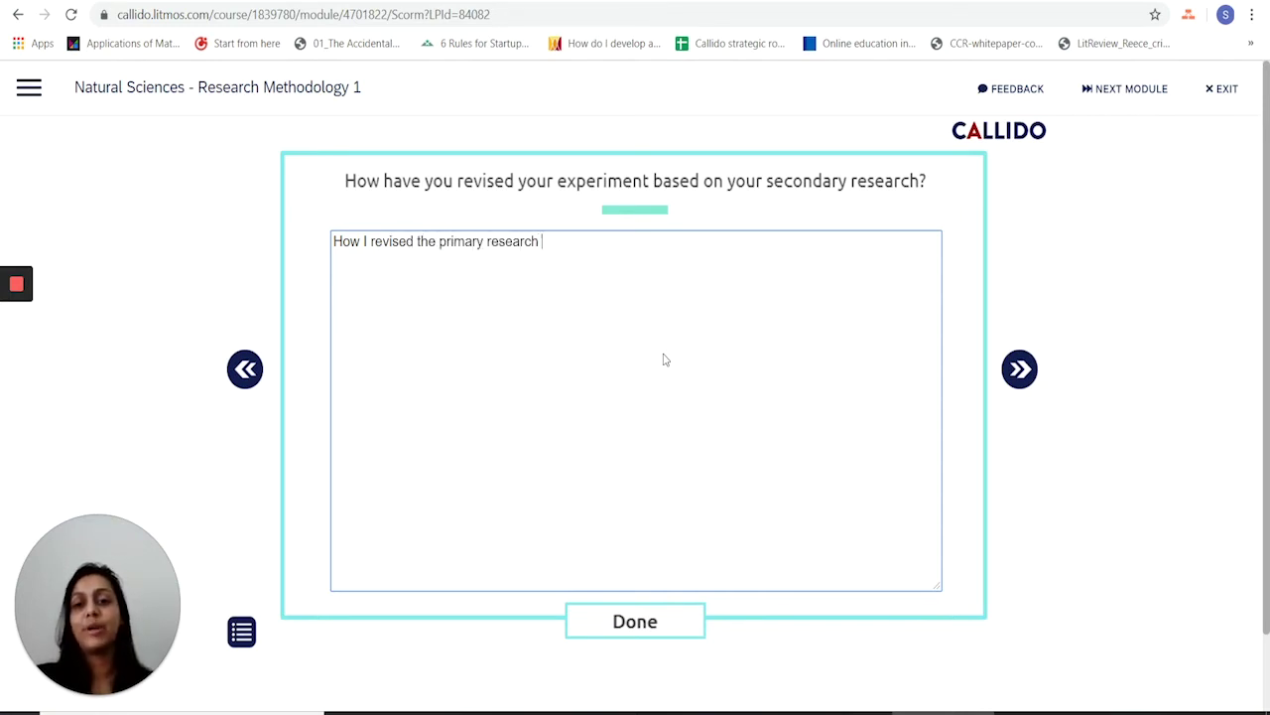
text(research plan based on the s)
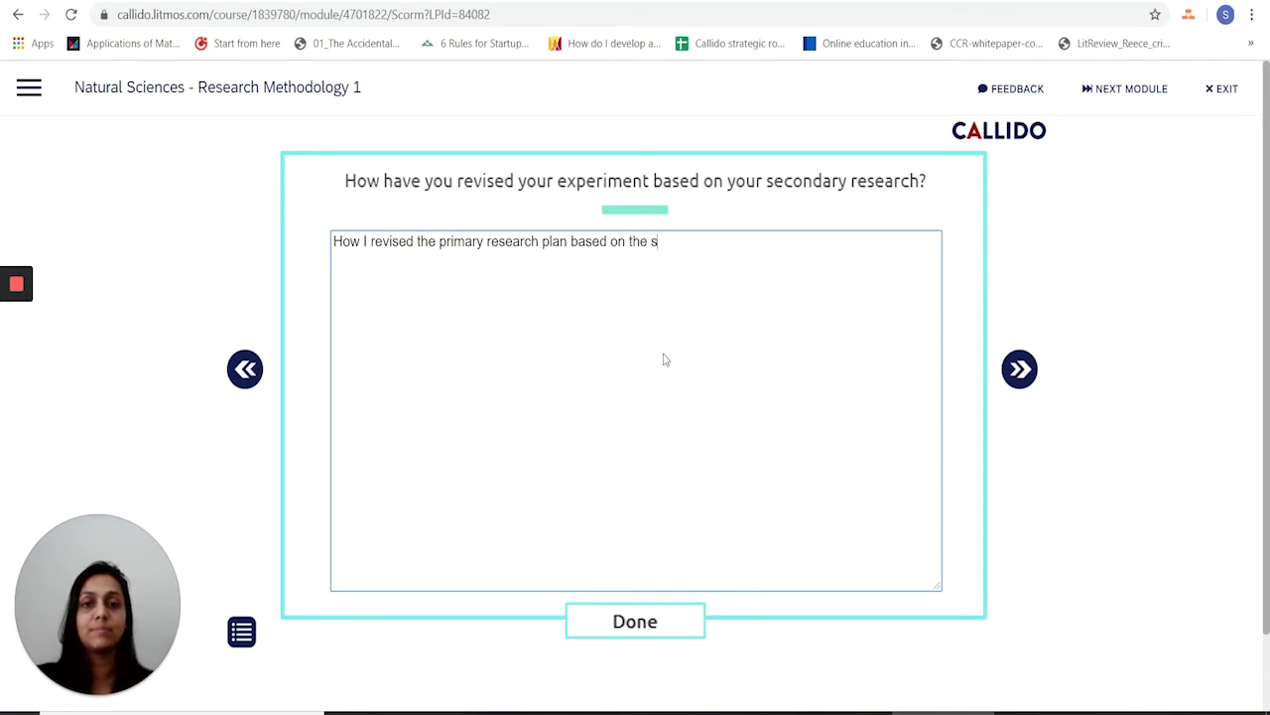
text(econdary information that)
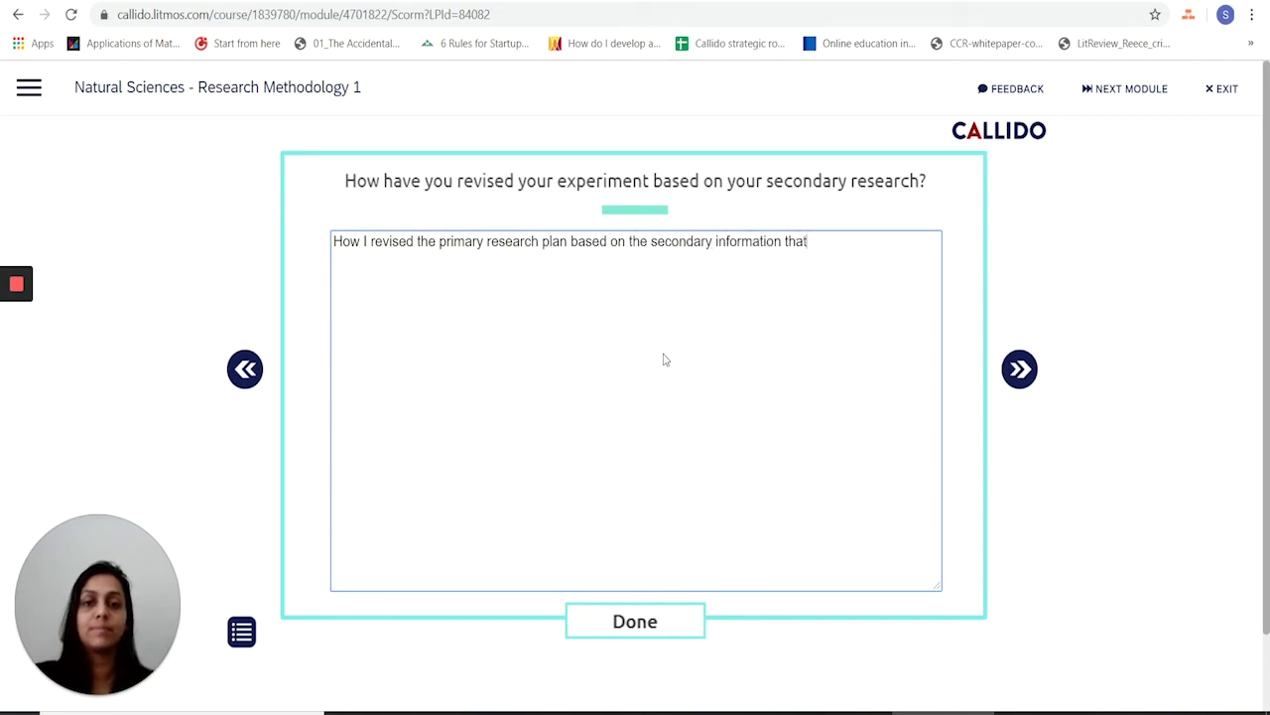
text( I have found)
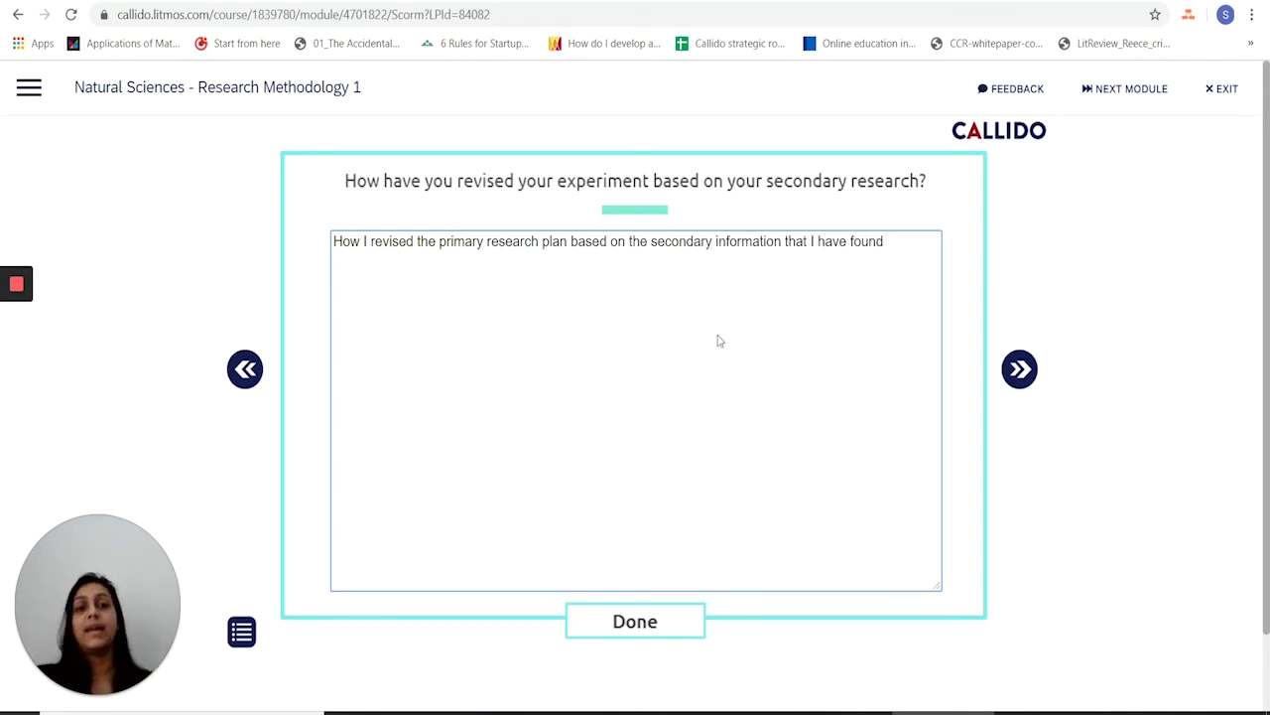
Step: Read the control-group lessons and answer that controls lack the antimicrobial plant extracts
click(1019, 375)
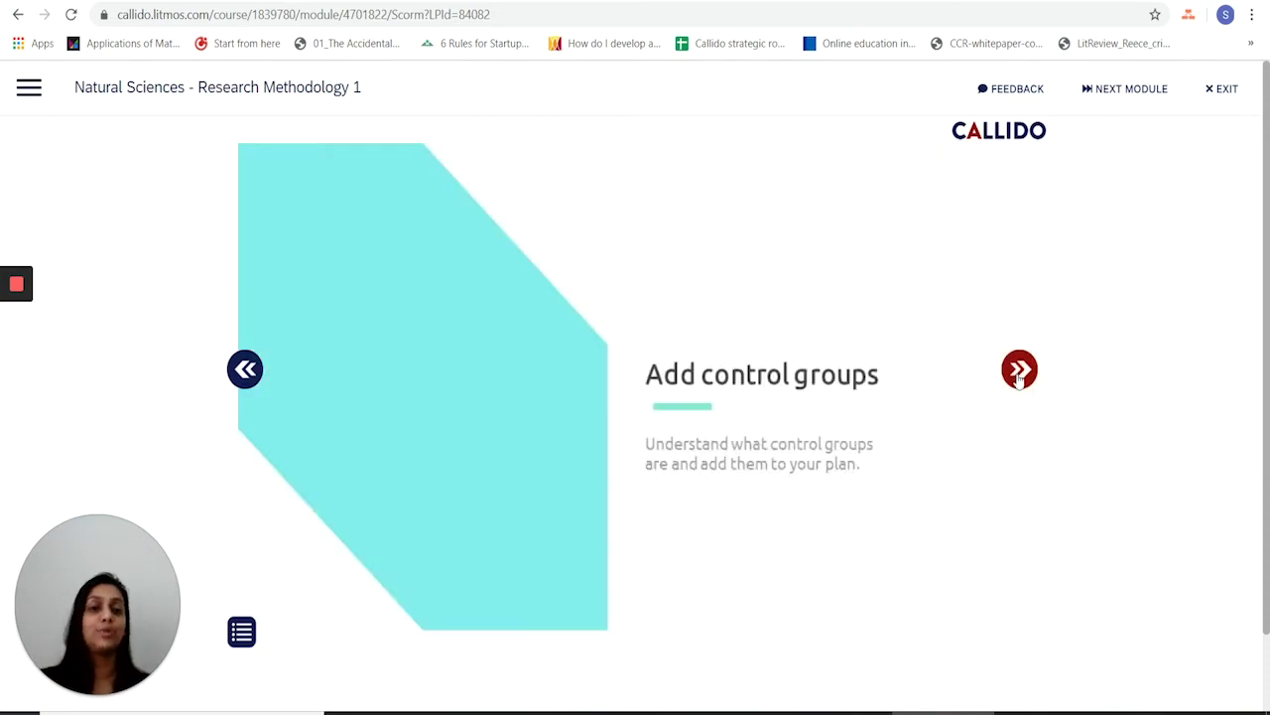
click(1020, 375)
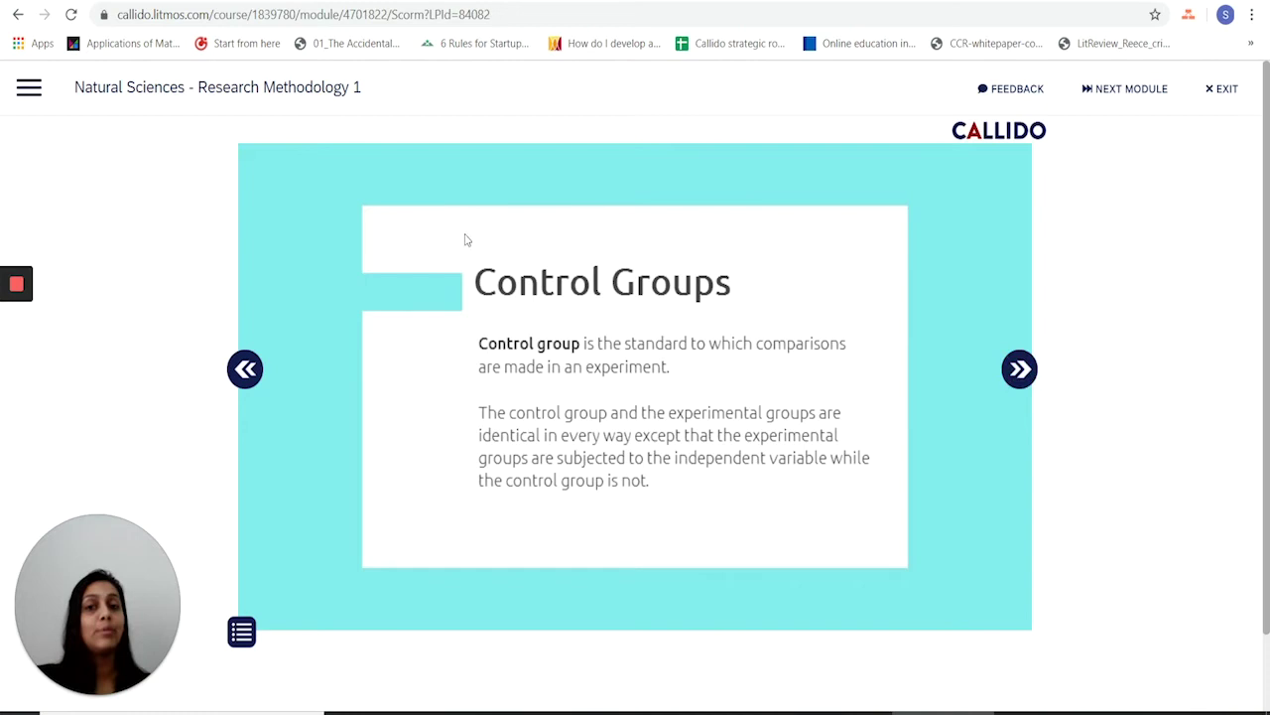
click(1020, 369)
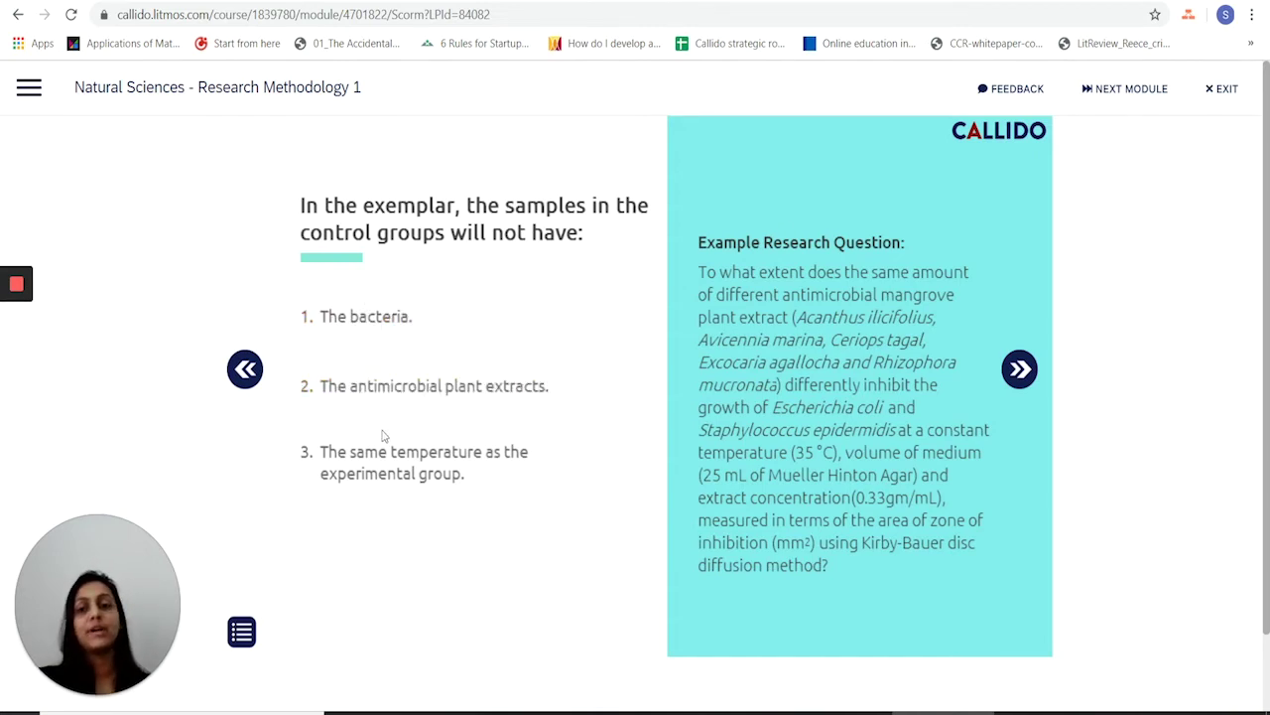
click(406, 397)
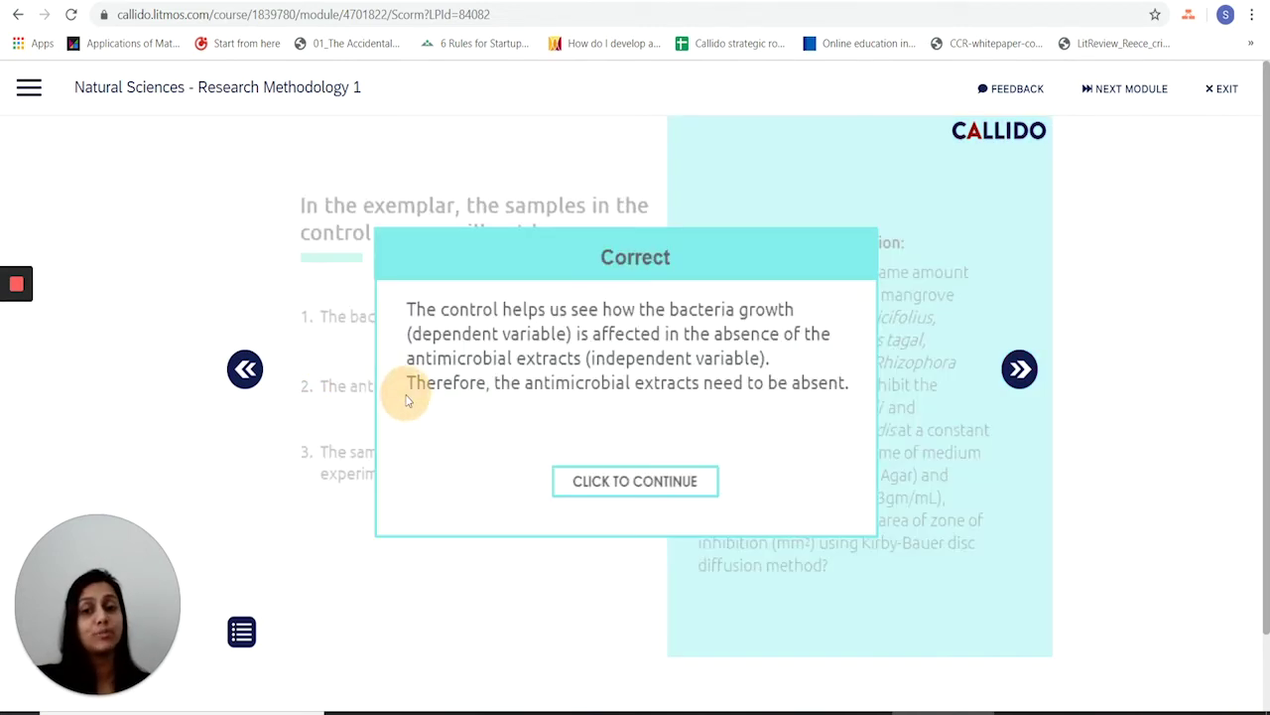
click(673, 493)
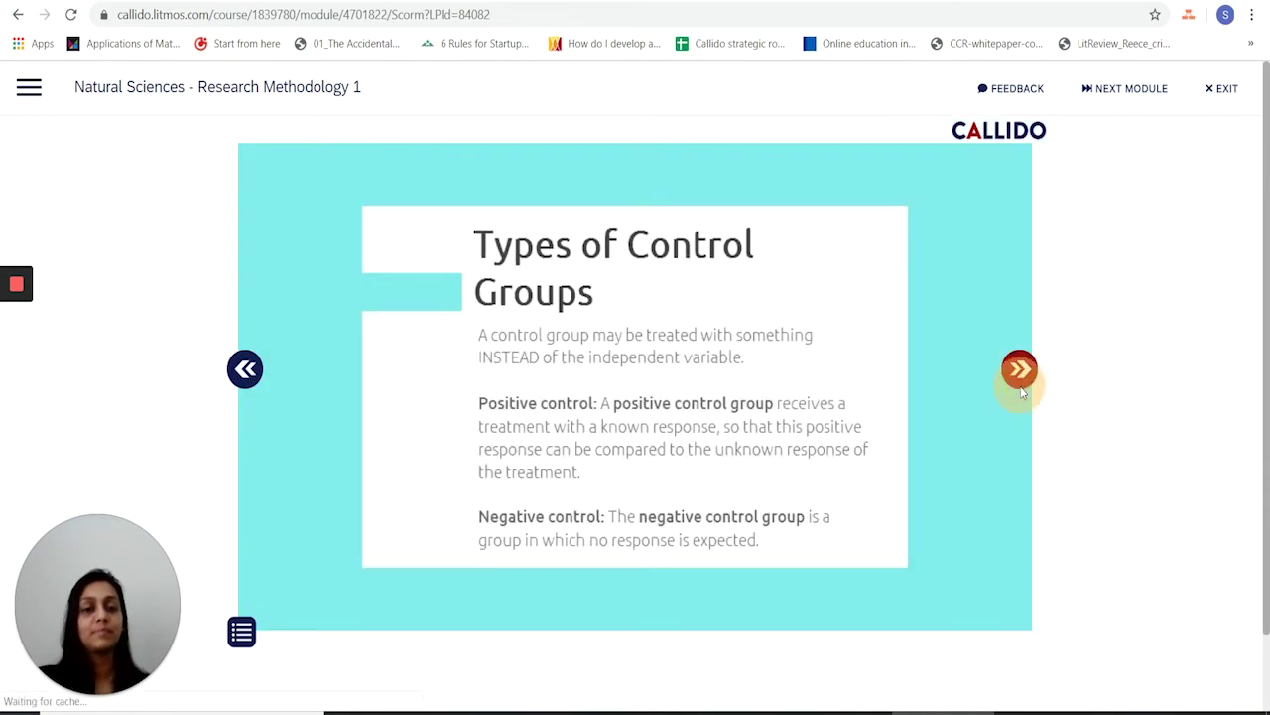
Step: Answer Positive control for the ampicillin question and Negative control for the water question
click(1019, 382)
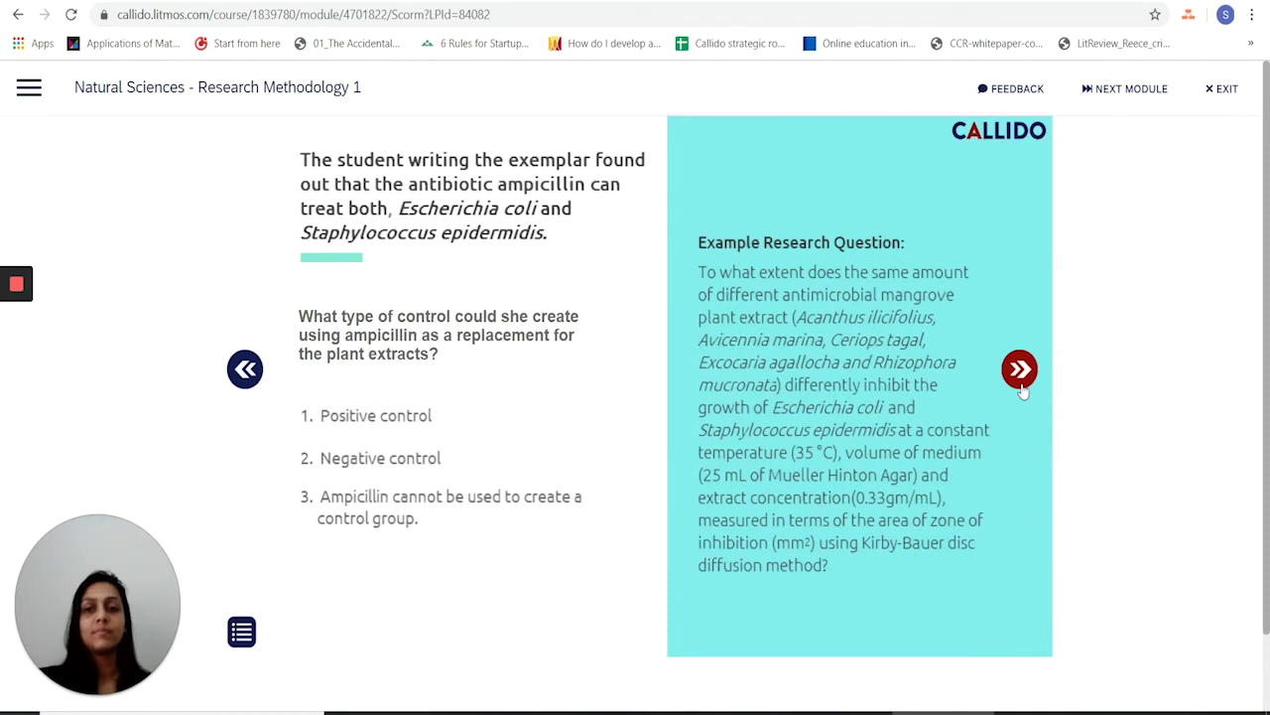
click(374, 418)
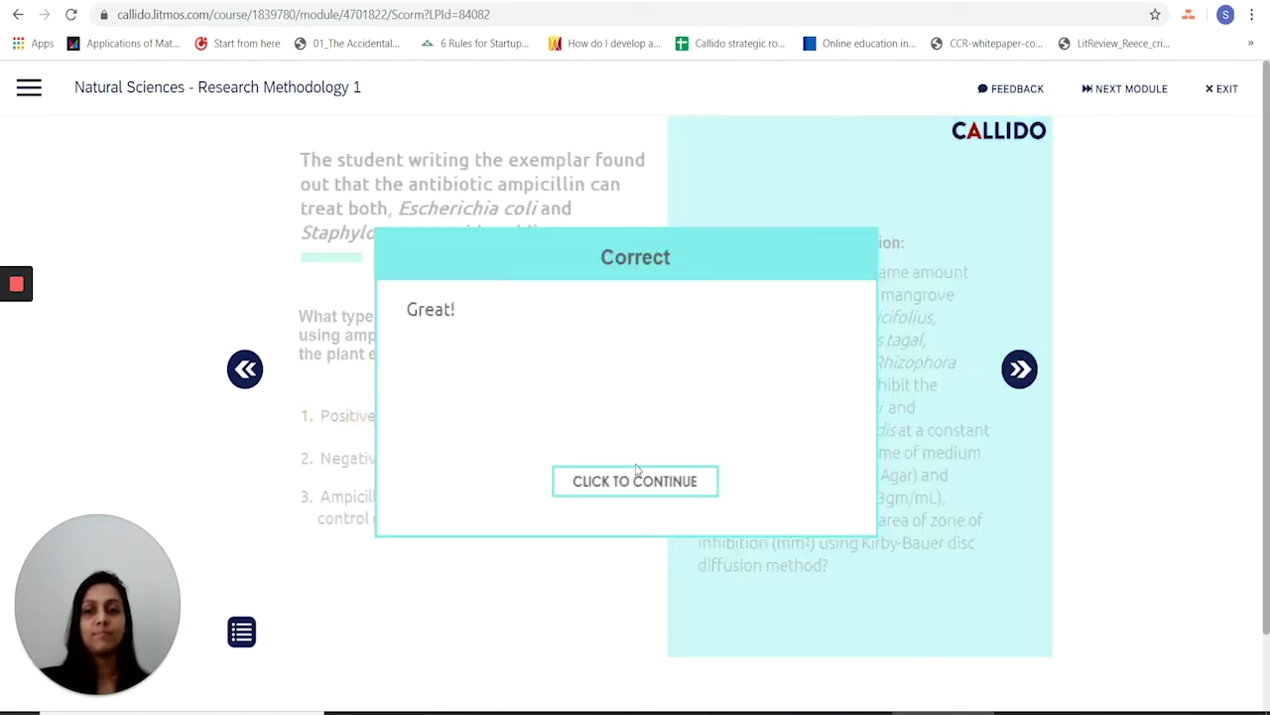
click(641, 476)
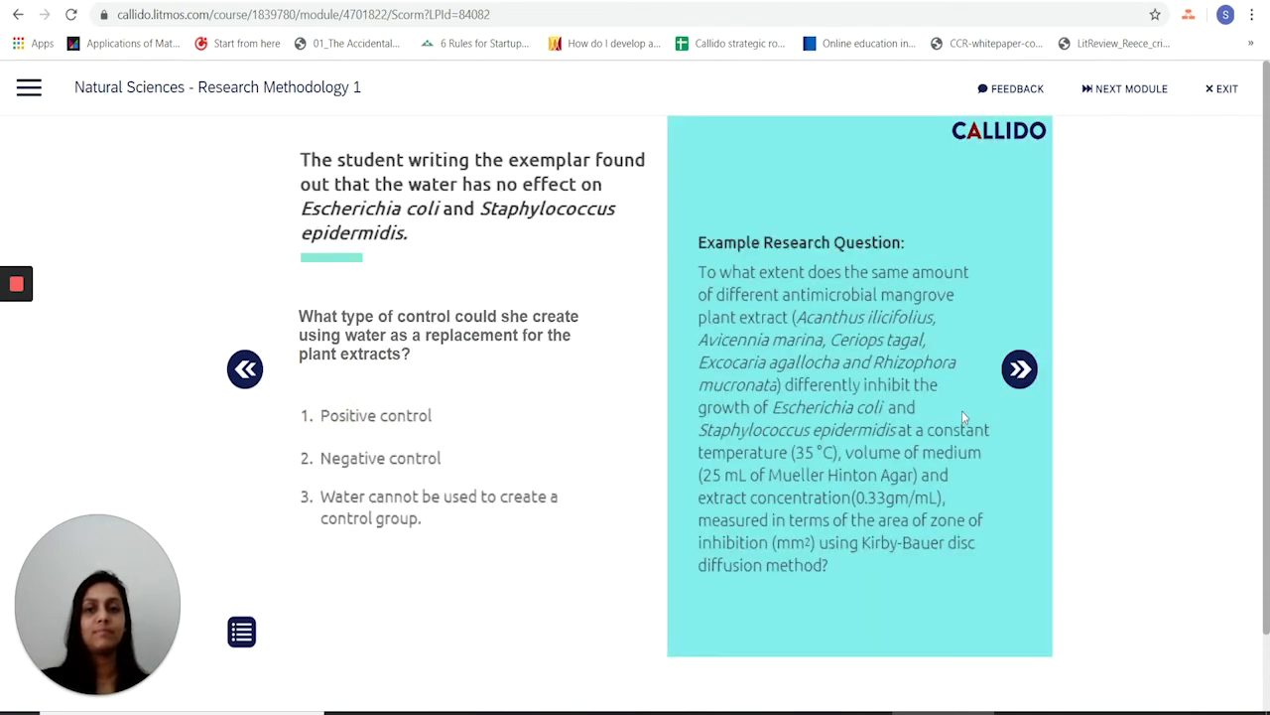
click(388, 467)
click(624, 481)
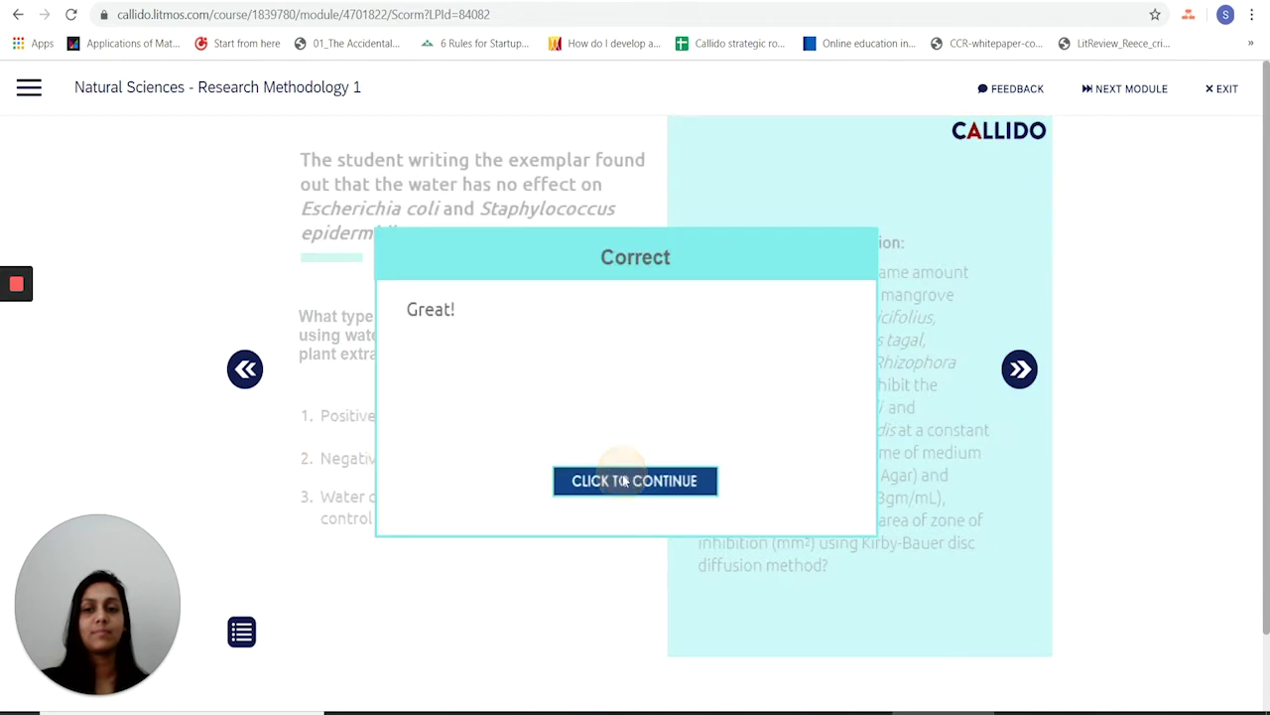
Step: Enter 'My control' as the control group and advance to the Collecting Data slide
click(632, 425)
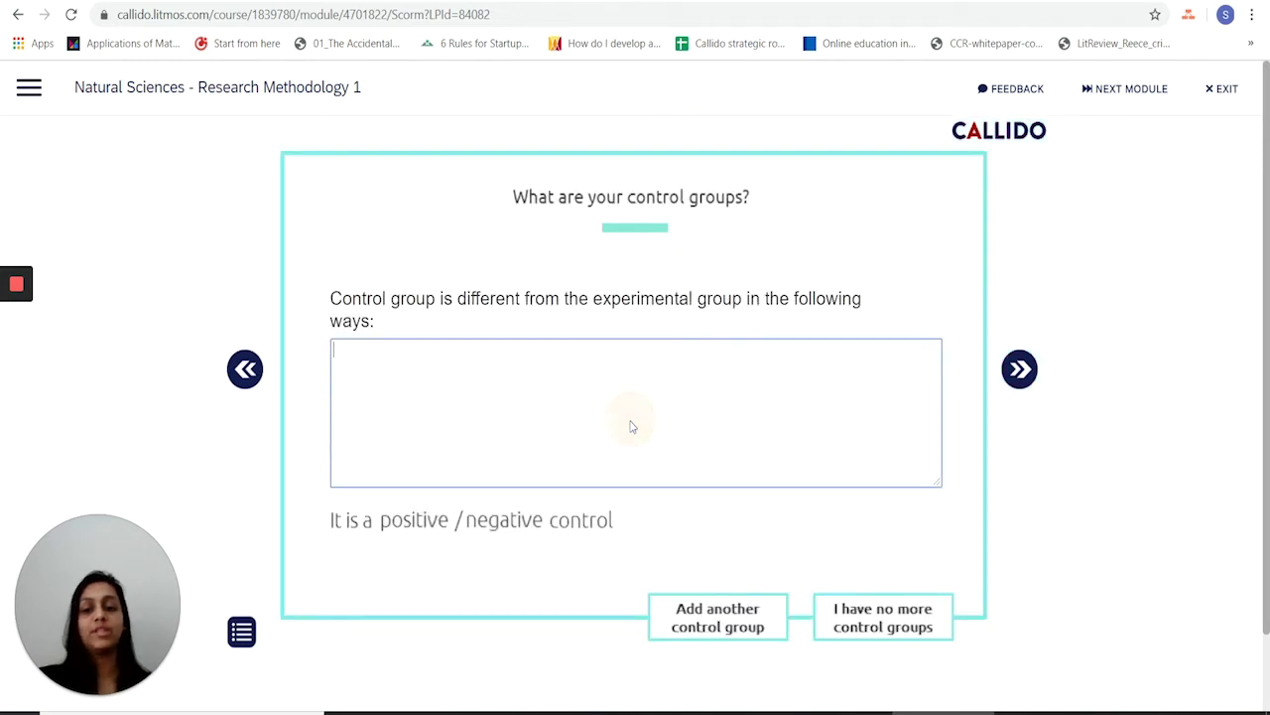
text(My ocntro)
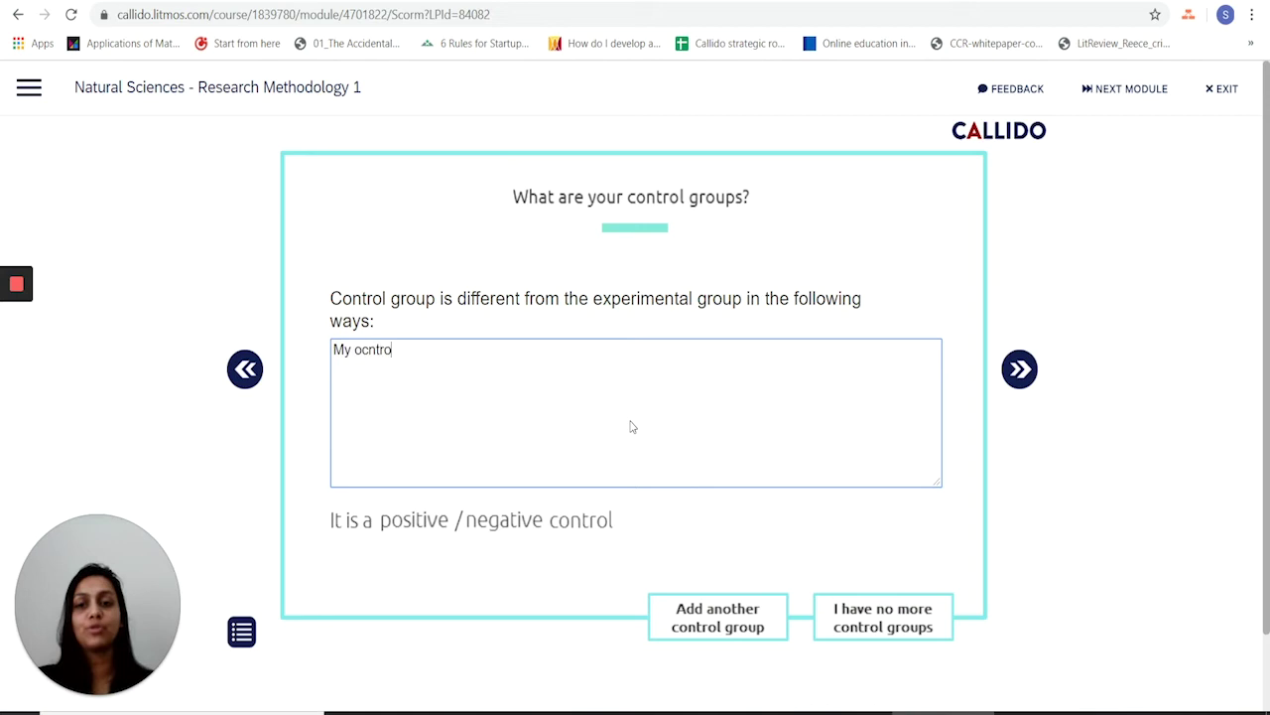
text(ontro)
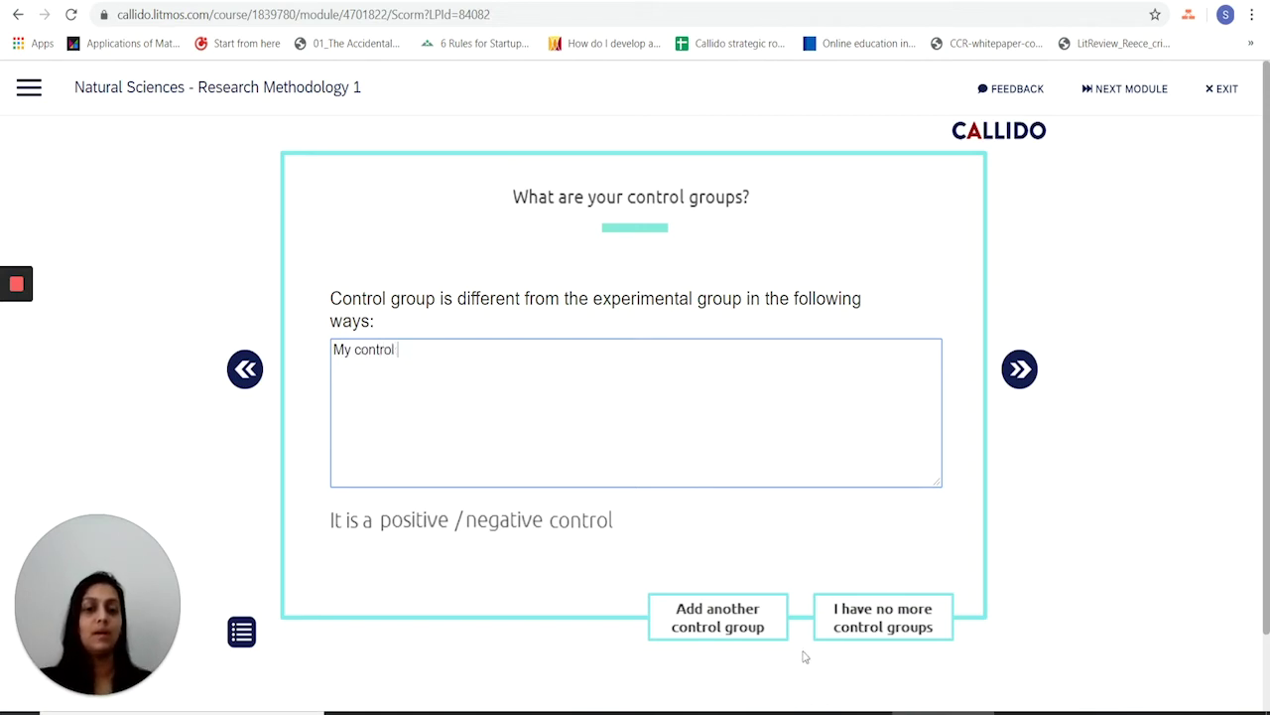
click(1020, 375)
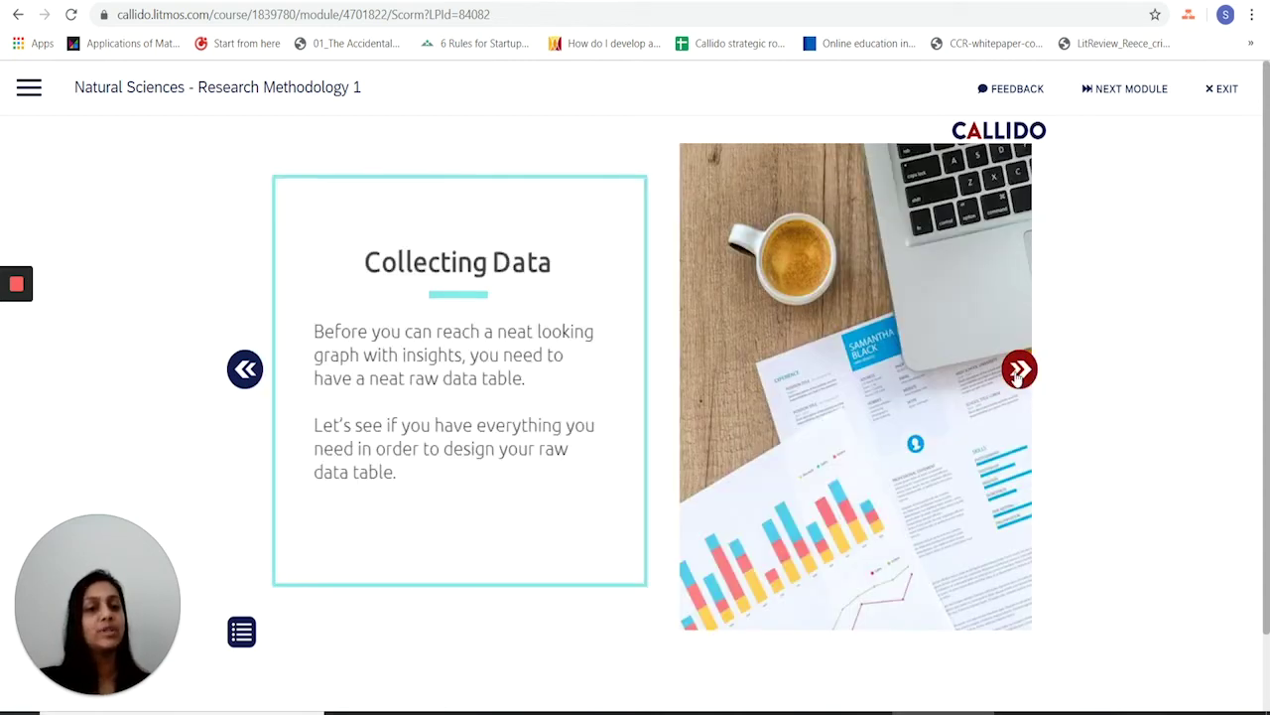
Step: Step through the experiment plan table's controlled variables and methods rows to the trials question, answered with 4
click(1020, 371)
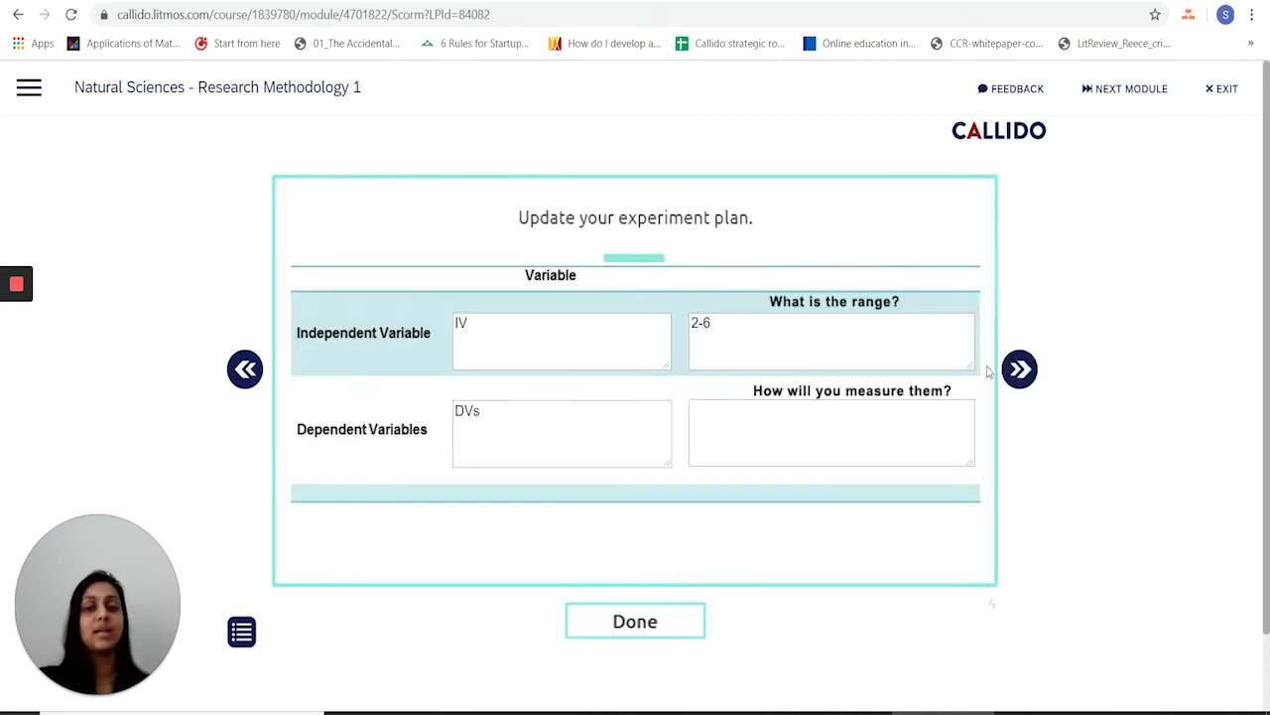
click(1019, 369)
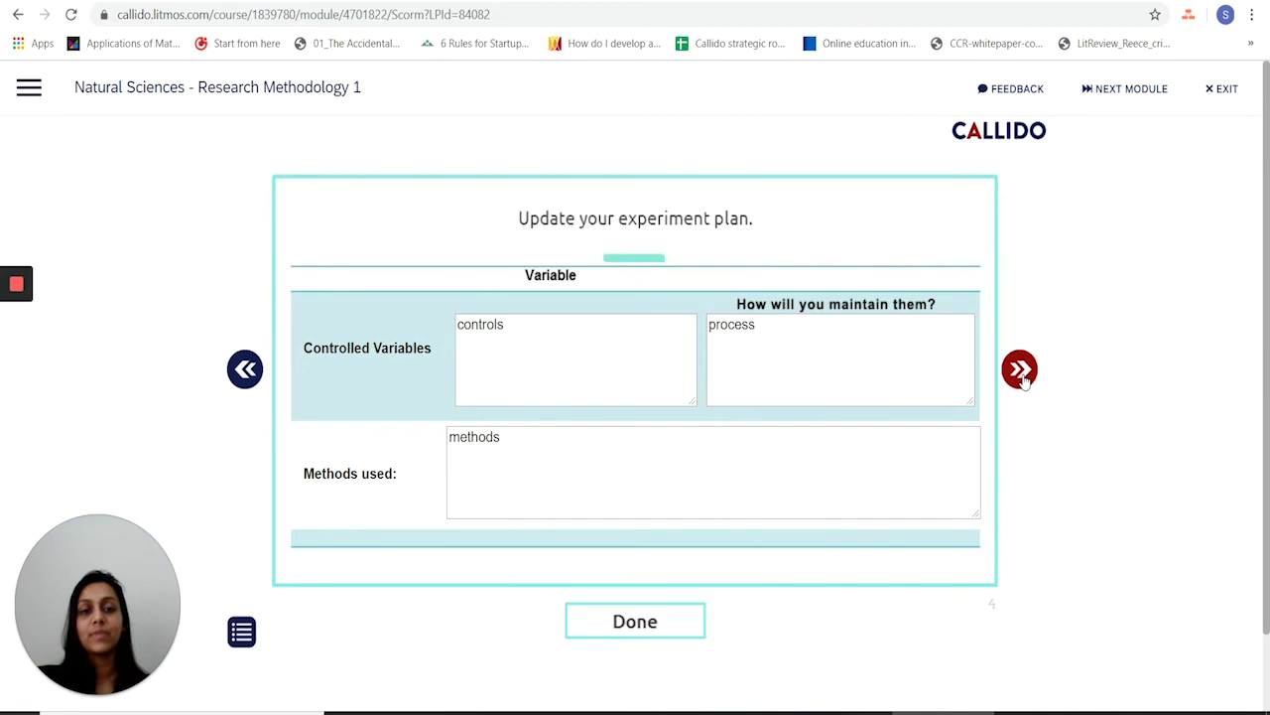
click(1020, 370)
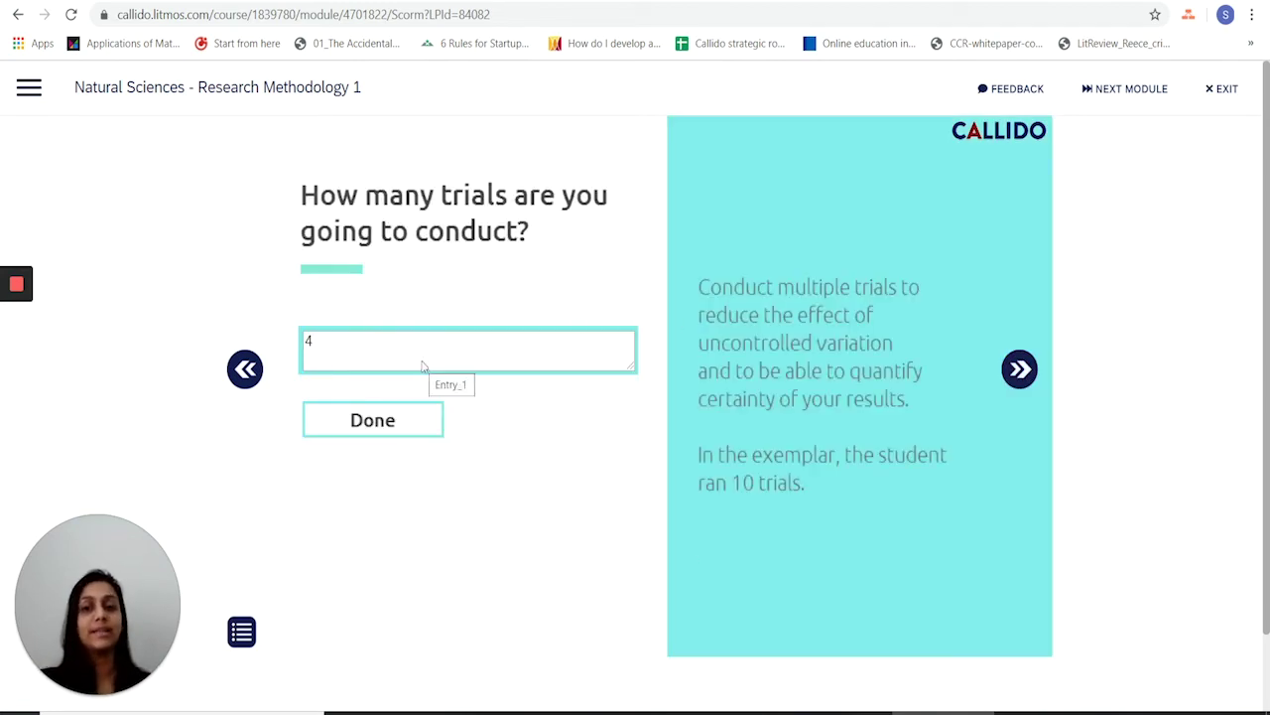
Step: Submit 4 trials, replace the N/A measurement with 'Variable 1', and clear the To calculate answer
click(411, 411)
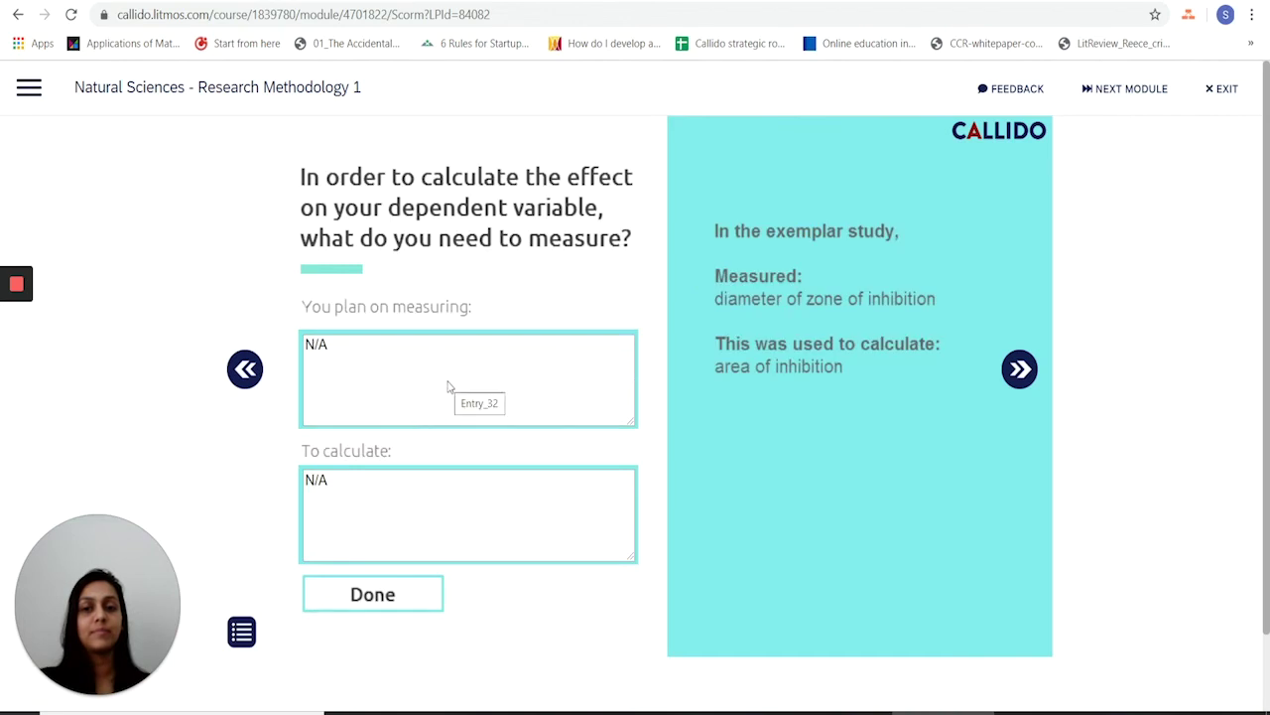
click(448, 386)
key(BackSpace)
key(BackSpace)
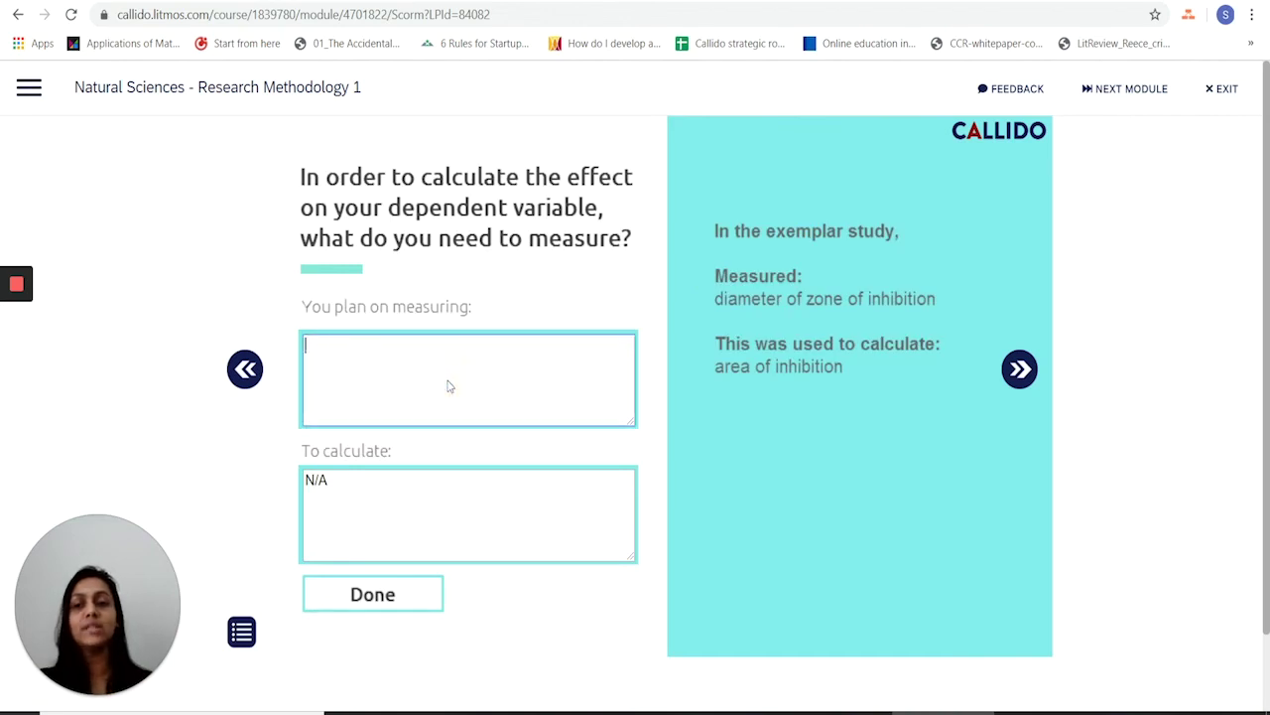
text(Variable )
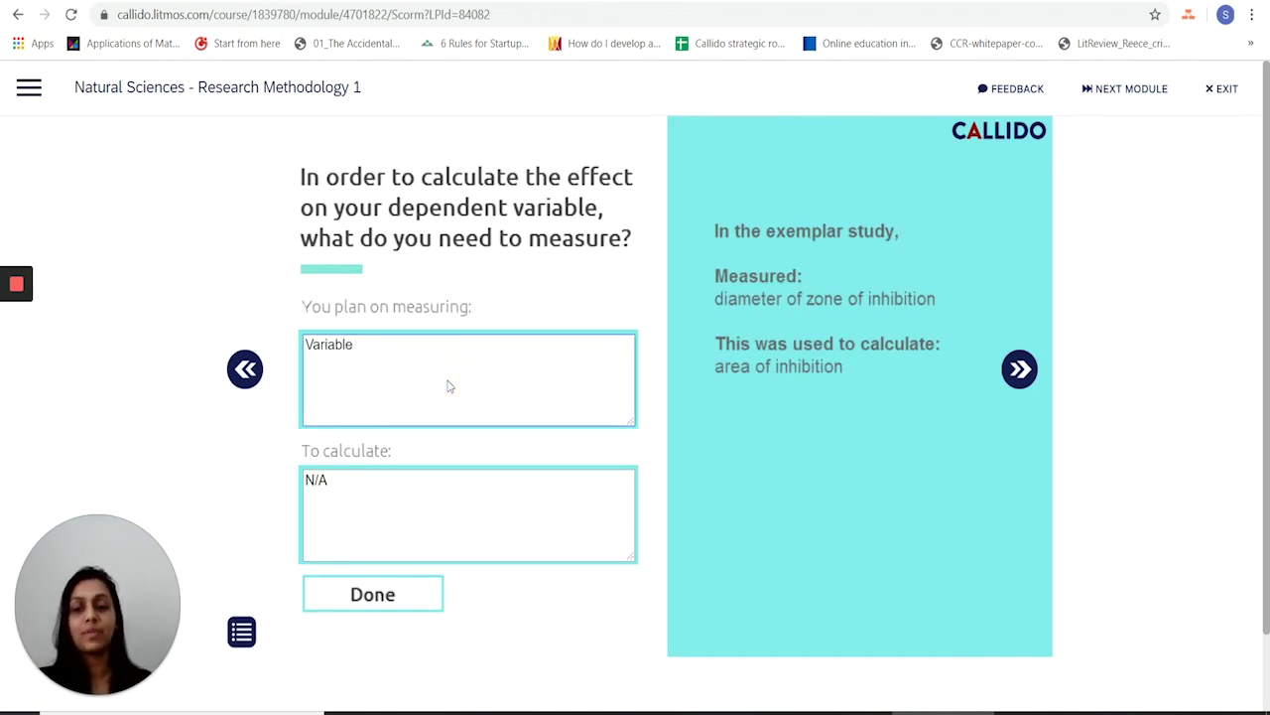
text(1)
drag(417, 488, 119, 462)
key(BackSpace)
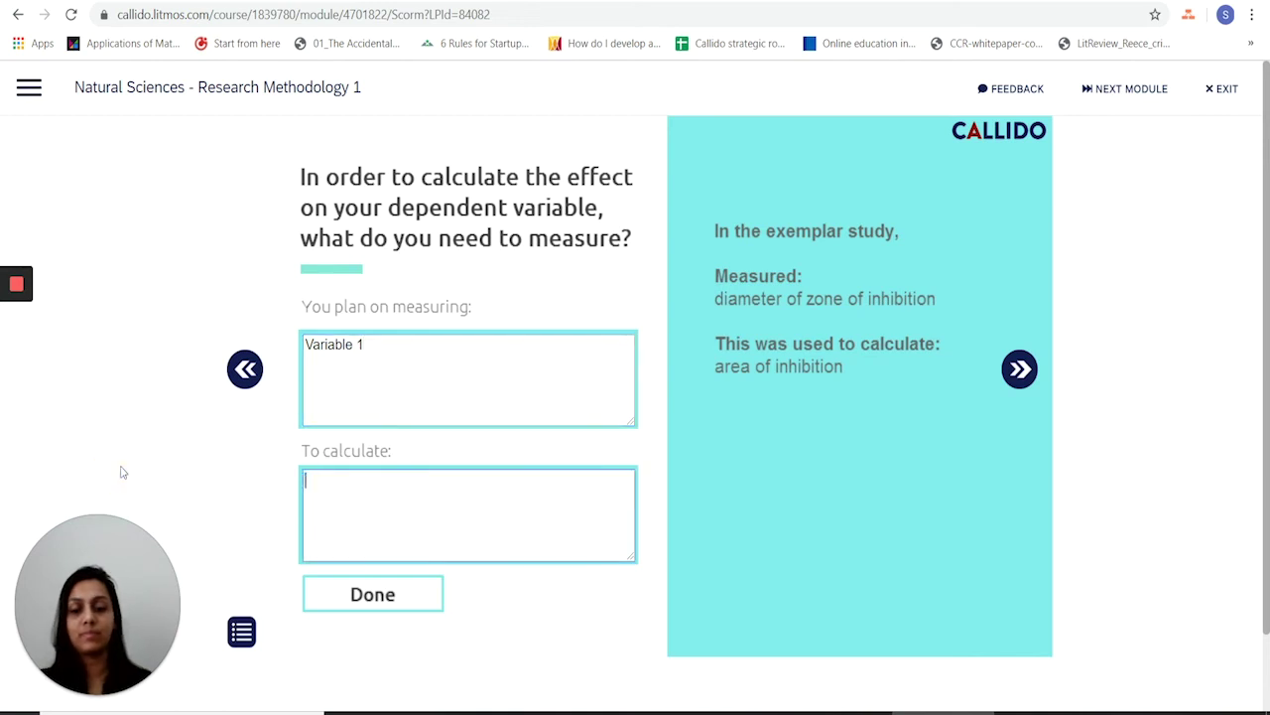
Step: Answer the math question with 'Math required' in place of N/A and continue to the raw data table slide
click(1018, 377)
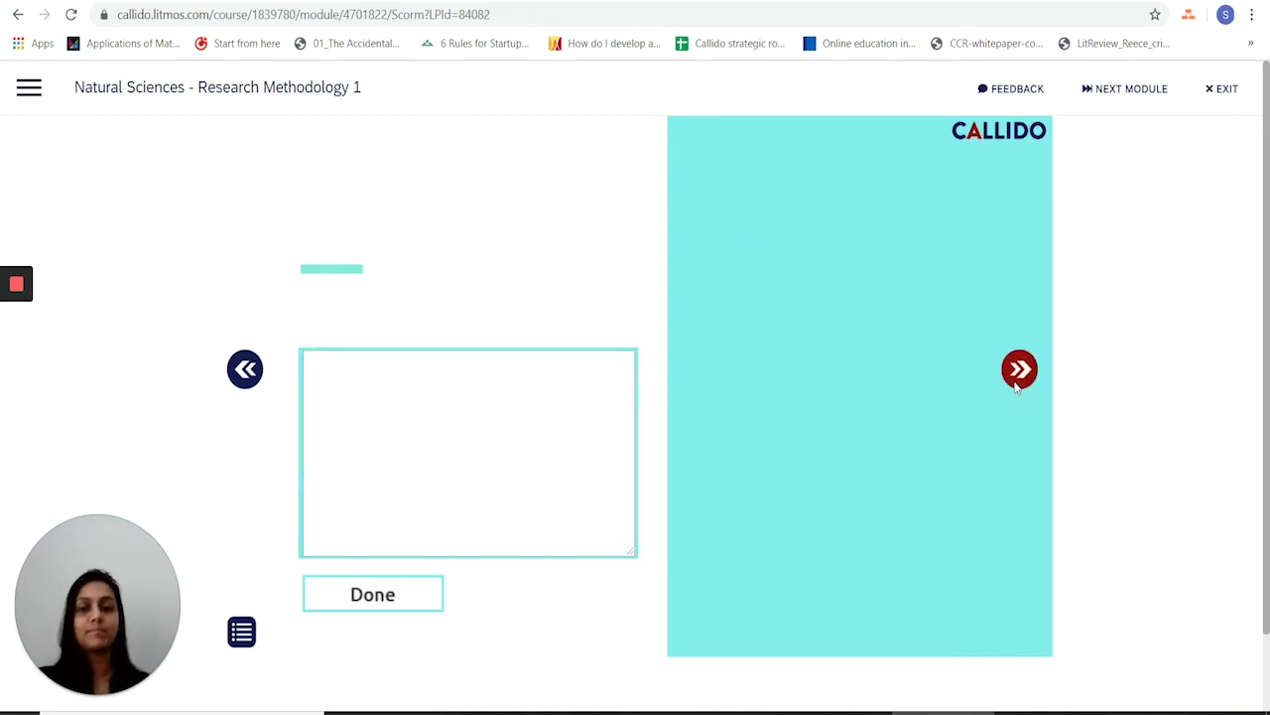
click(502, 401)
key(BackSpace)
key(BackSpace)
key(BackSpace)
text(Math r)
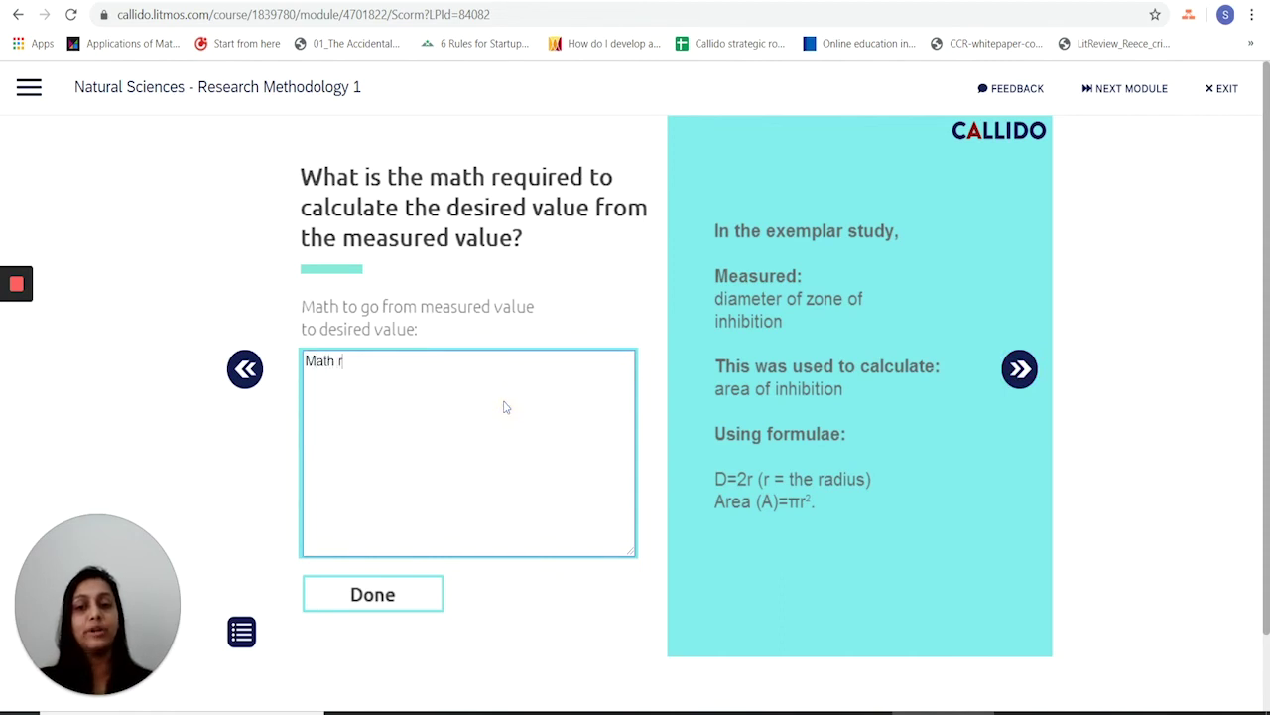
text(equires)
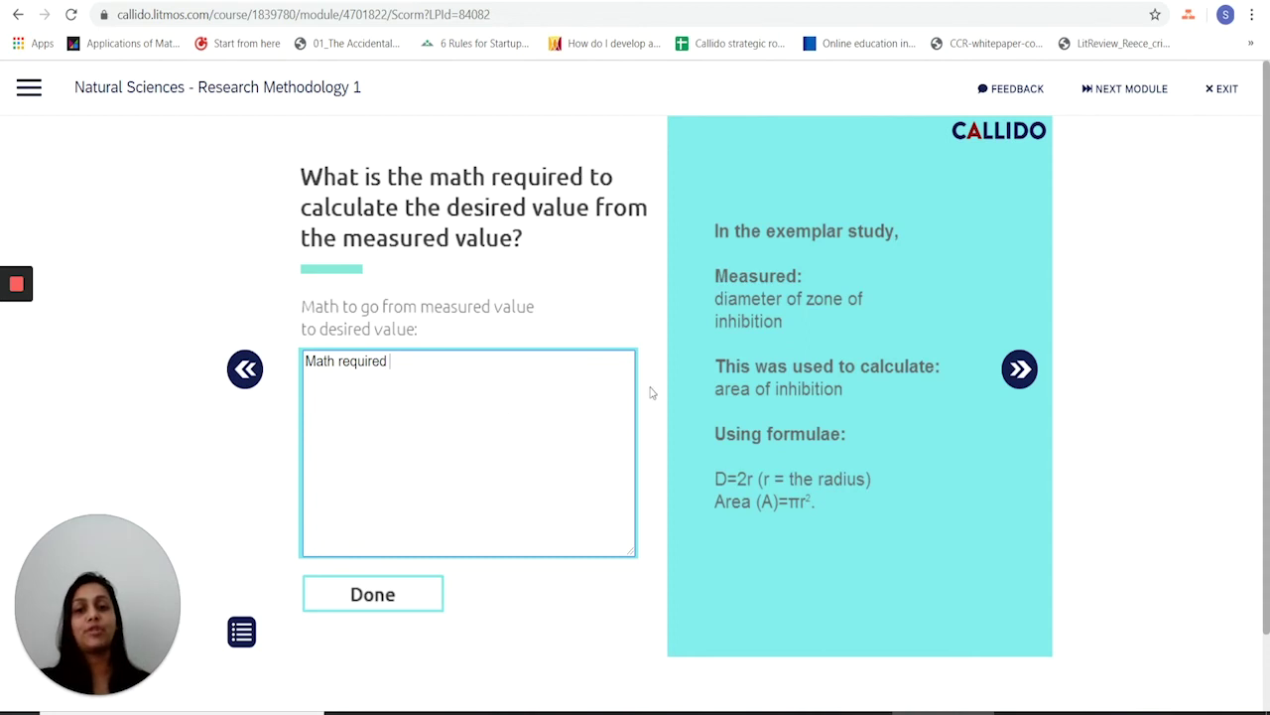
click(1017, 370)
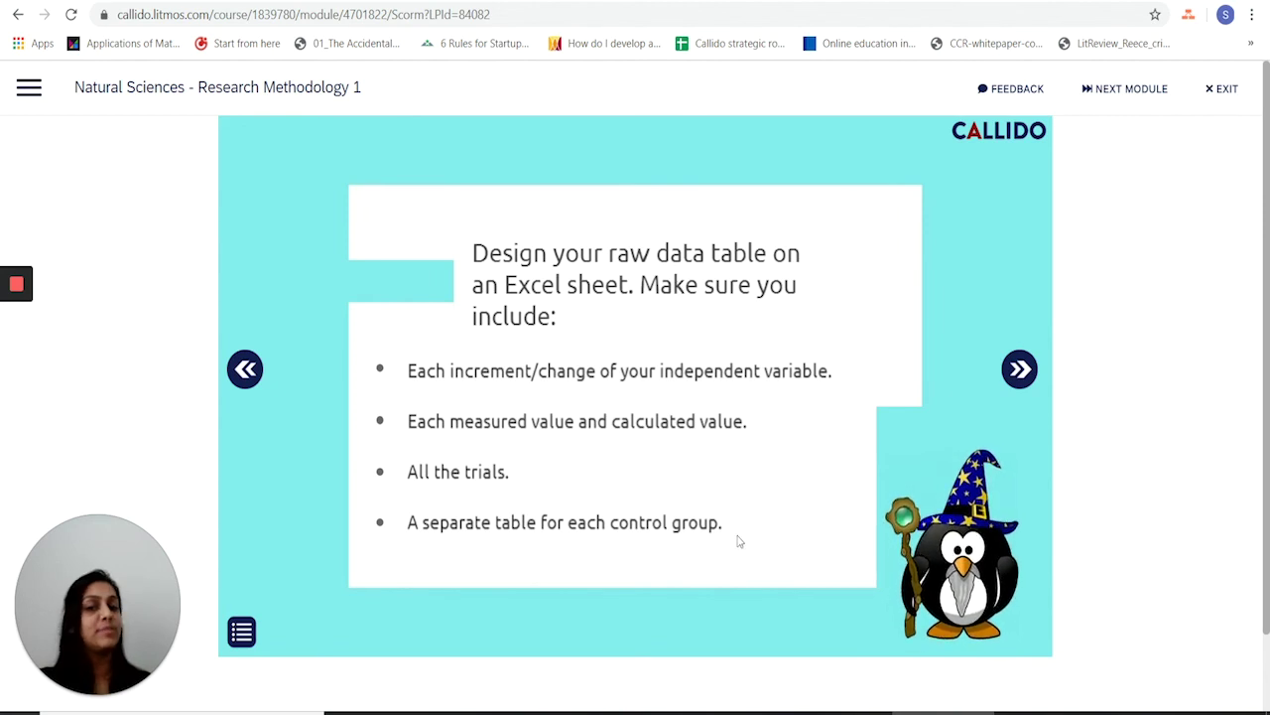
Step: Advance past the lab-readiness message to the preliminary tests exemplar slide
click(1012, 383)
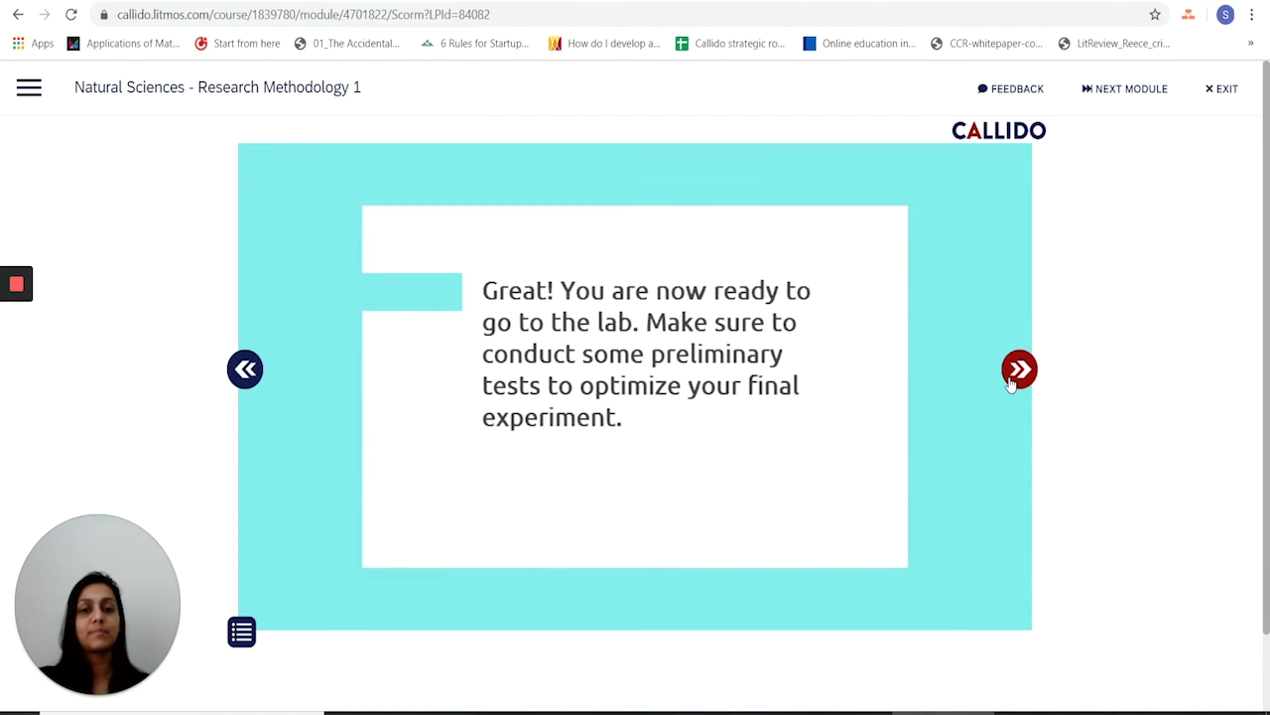
click(1011, 383)
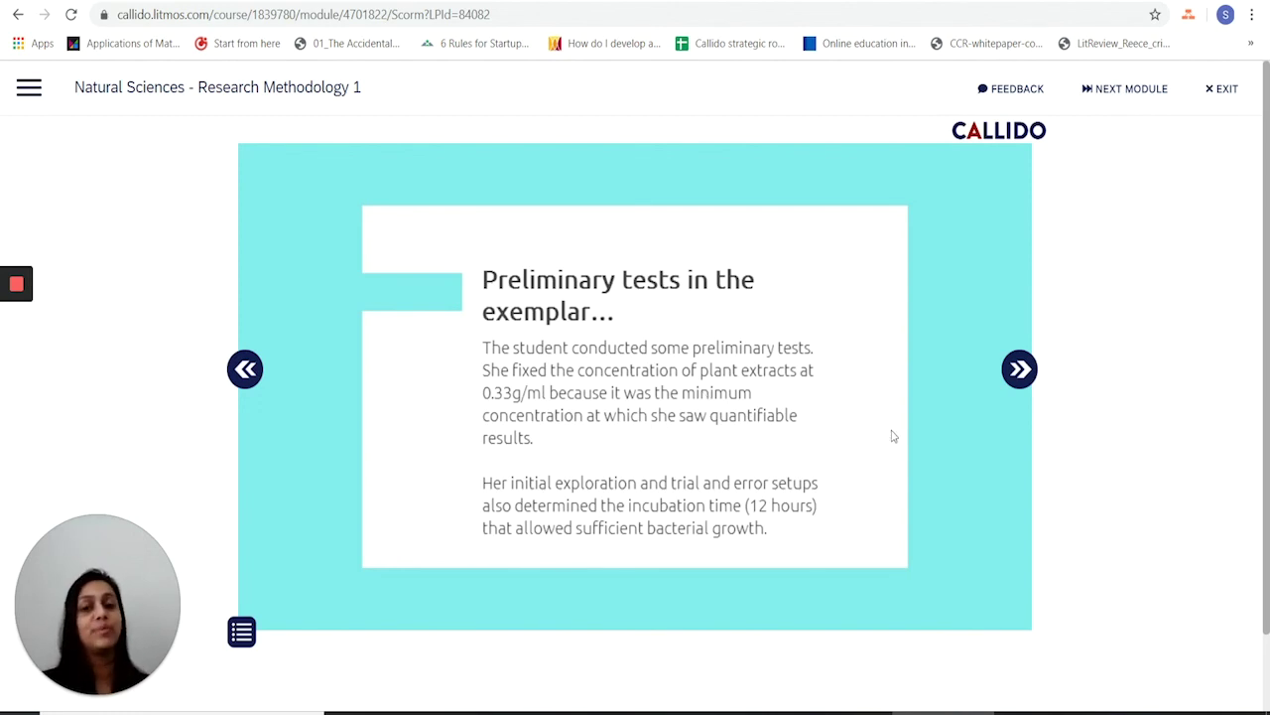
click(1019, 370)
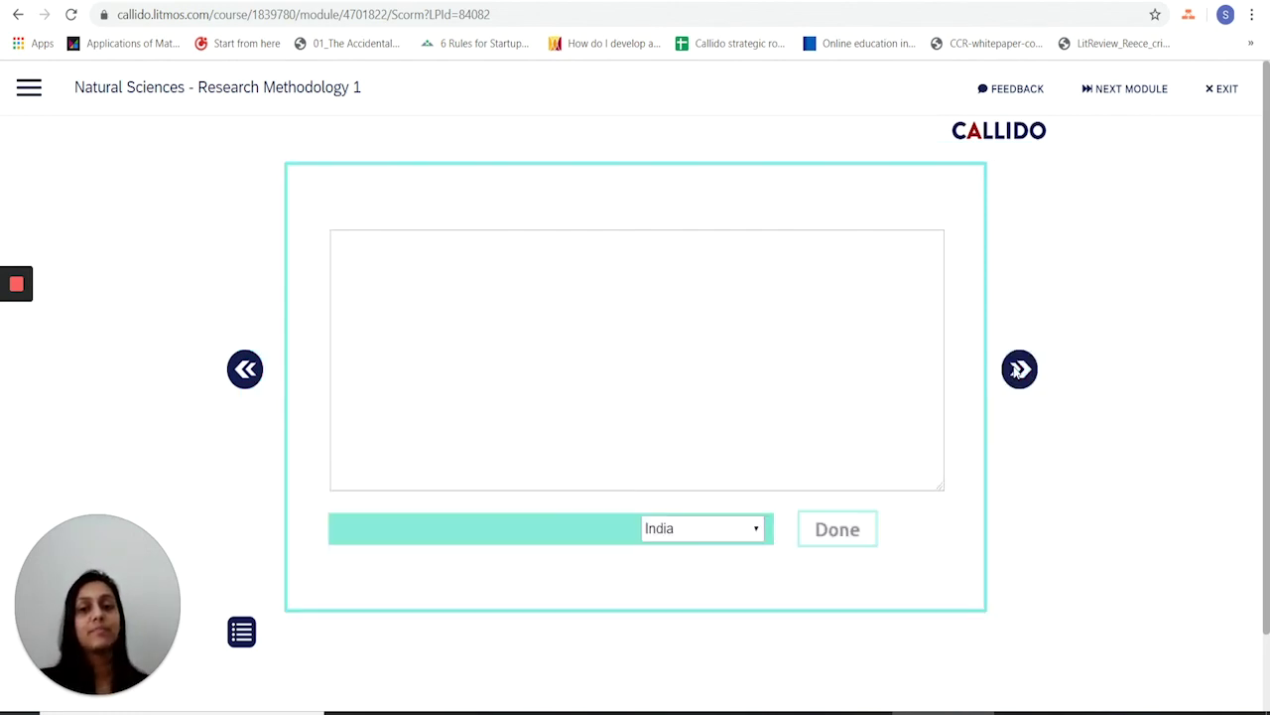
click(672, 321)
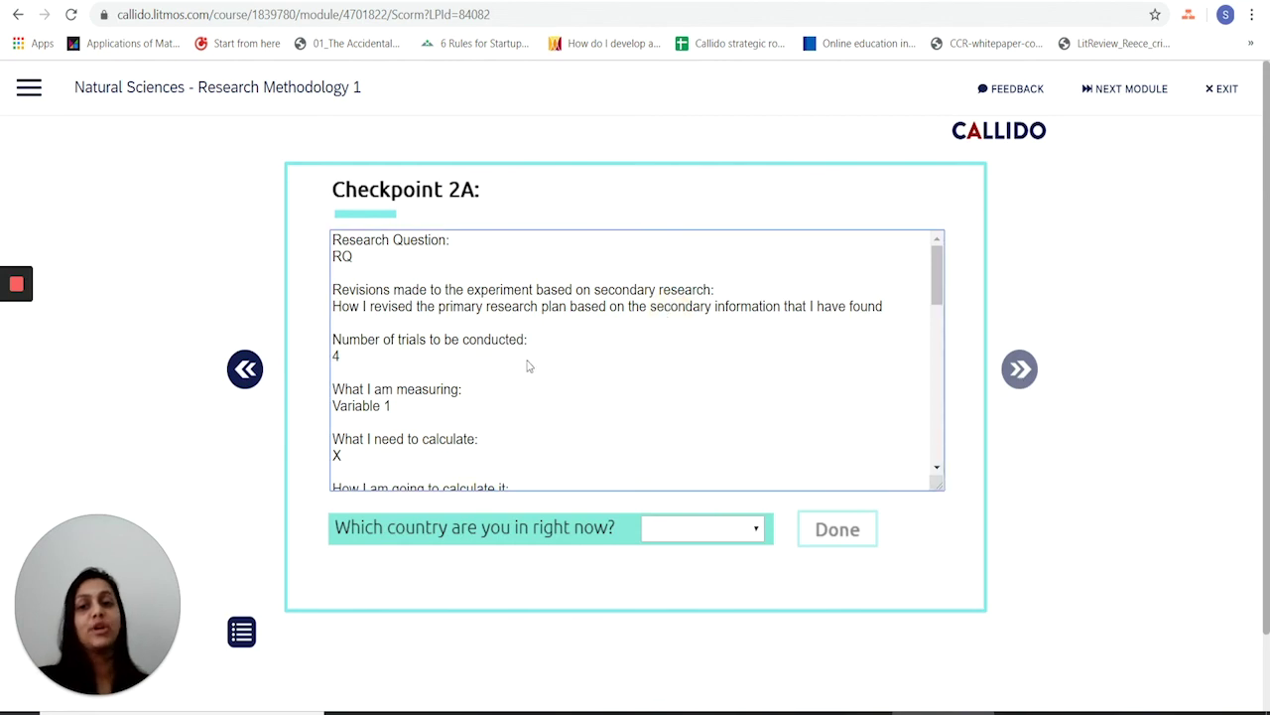
scroll(527, 365, down, 3)
scroll(527, 365, down, 3)
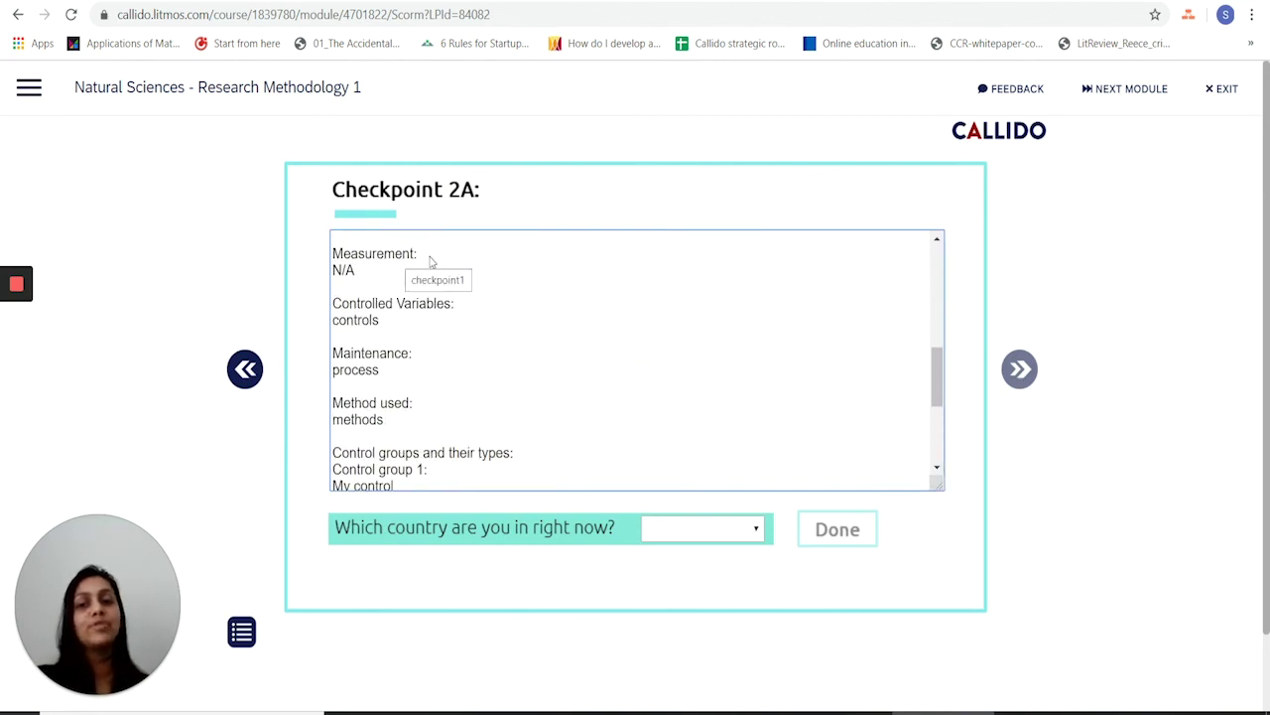
scroll(428, 424, up, 6)
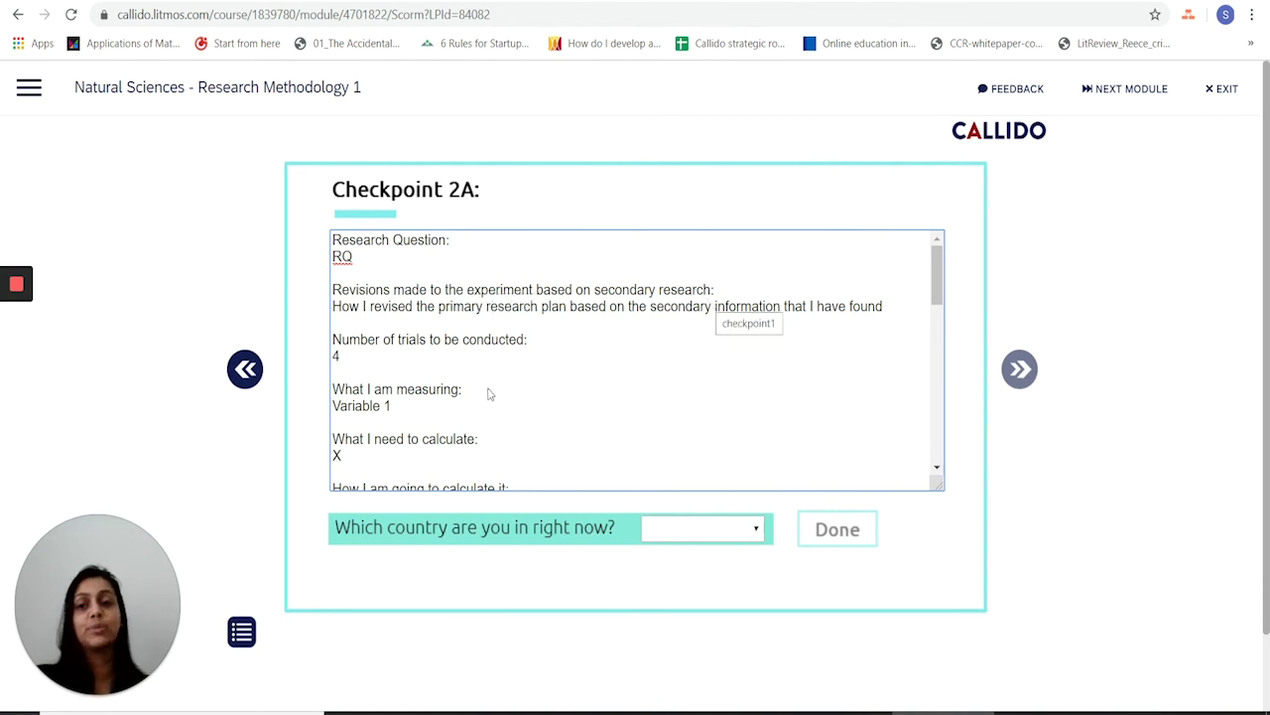
scroll(489, 393, down, 1)
scroll(487, 388, down, 5)
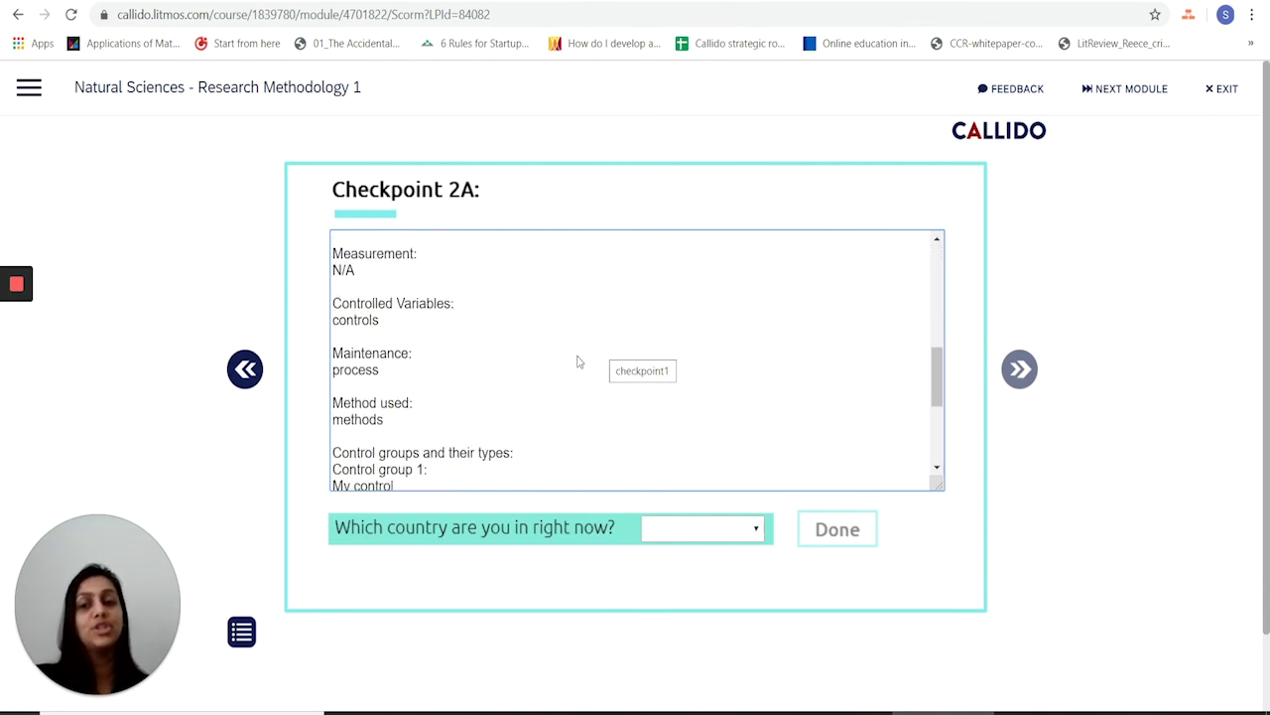
scroll(578, 360, down, 2)
scroll(570, 362, down, 3)
scroll(567, 358, up, 3)
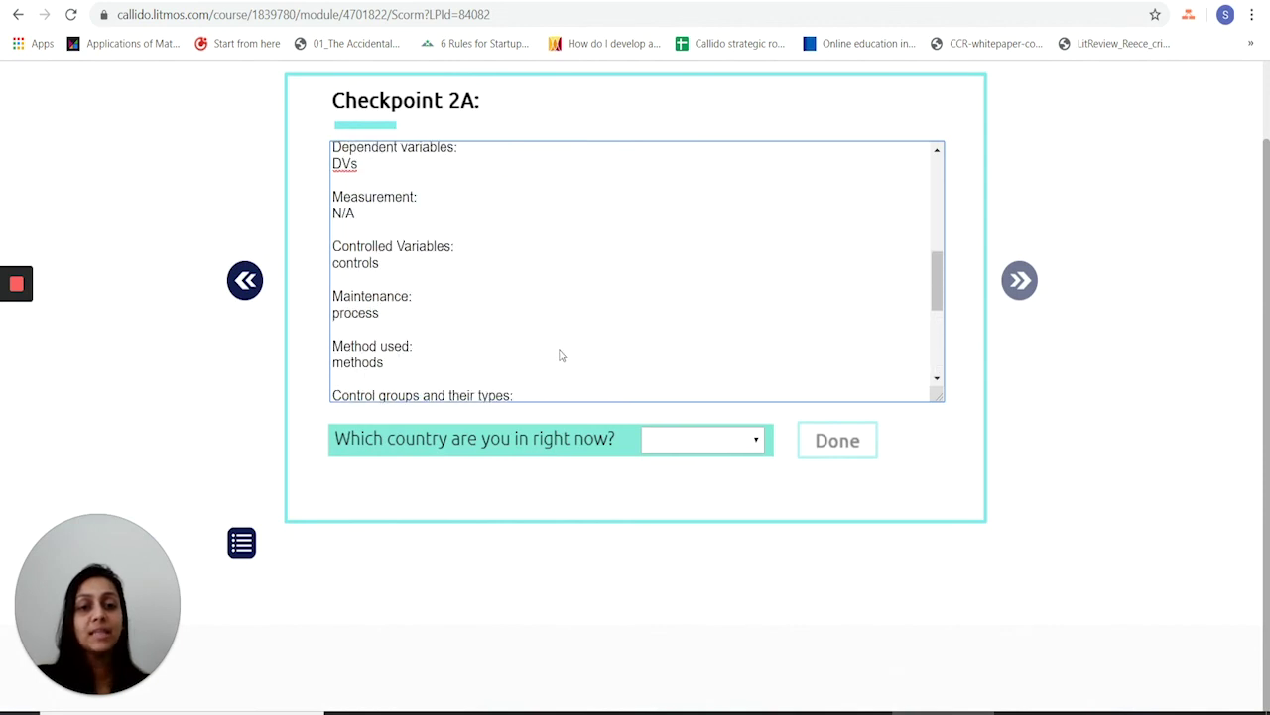
scroll(737, 390, up, 3)
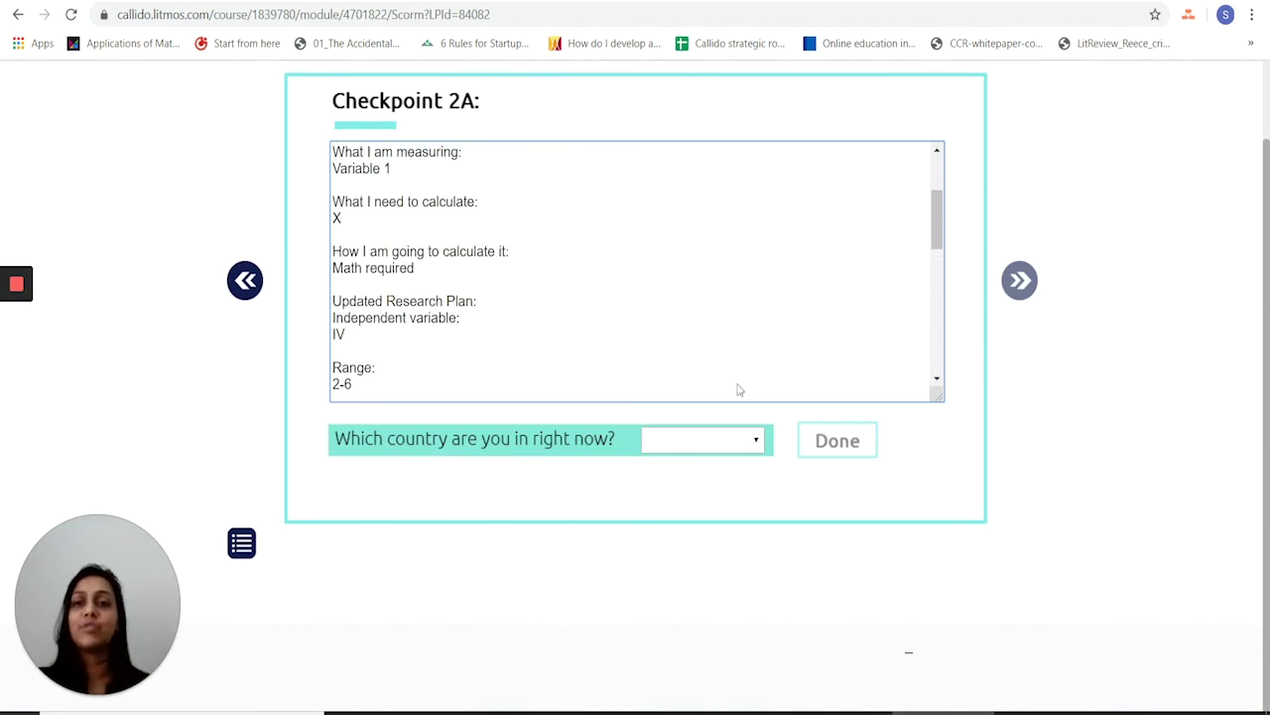